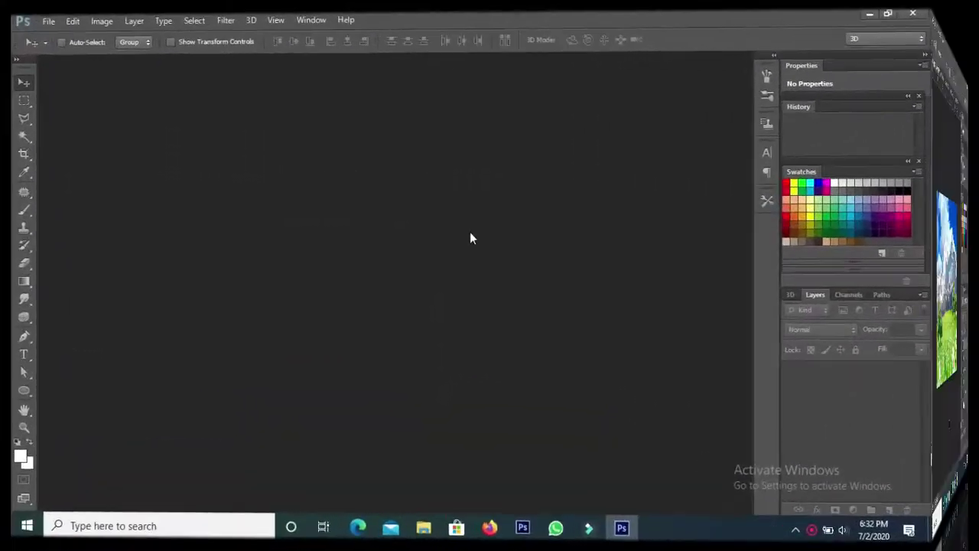
# Open all five images in the unique nepal folder: badal stock photos, flower, gadan photo, himal and water.
pyautogui.click(40, 9)
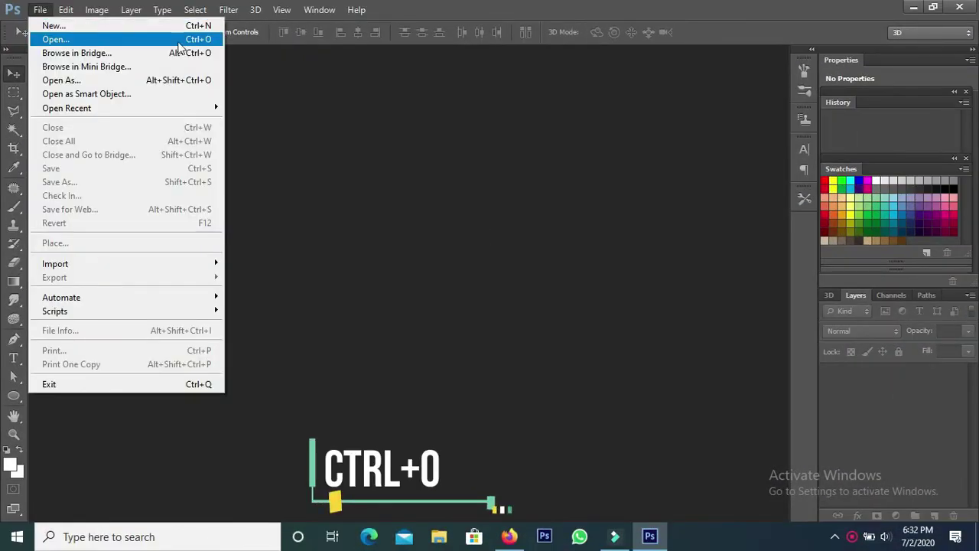
pyautogui.click(134, 39)
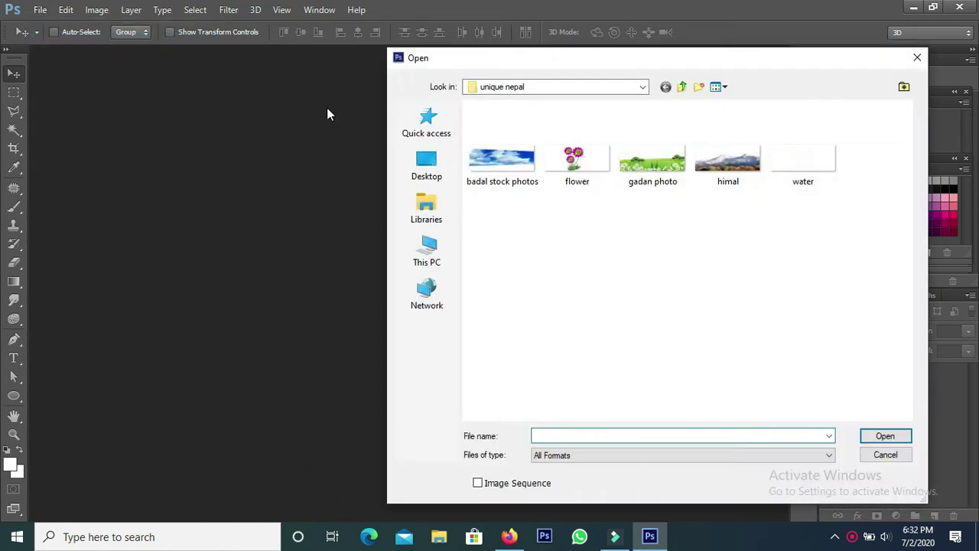
pyautogui.click(502, 161)
pyautogui.click(577, 160)
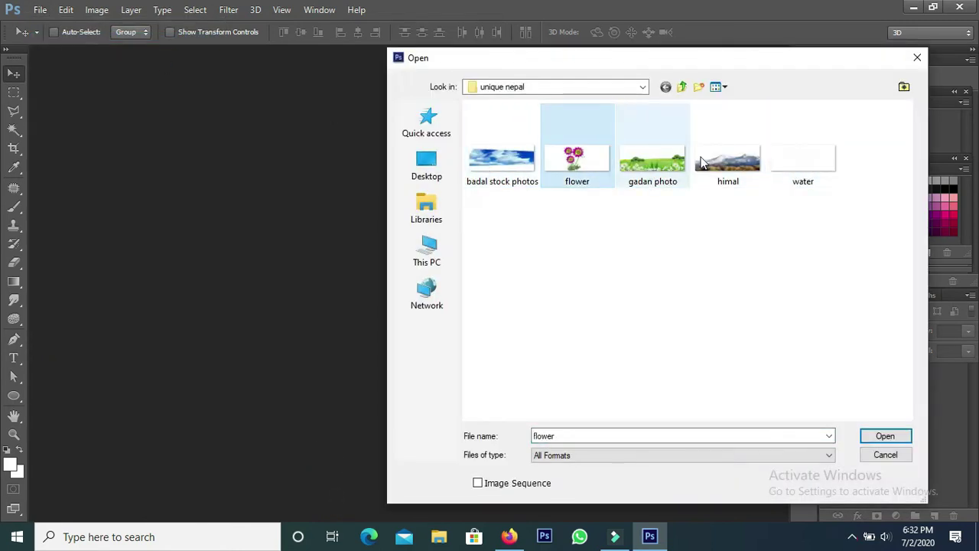
pyautogui.click(788, 167)
pyautogui.hotkey('ctrl', 'a')
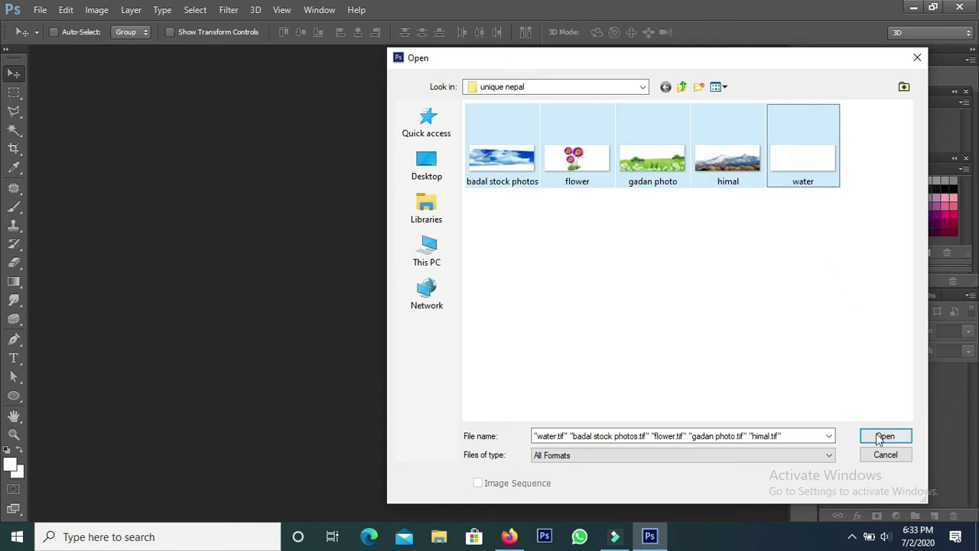
pyautogui.click(884, 436)
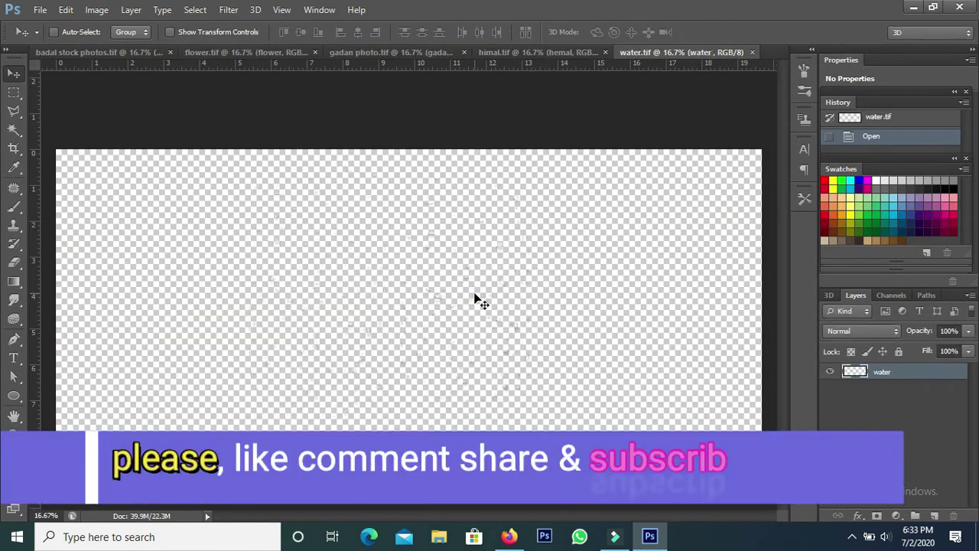
# In badal stock photos, add Layer 1 below the clouds layer and fill it with white.
pyautogui.click(546, 52)
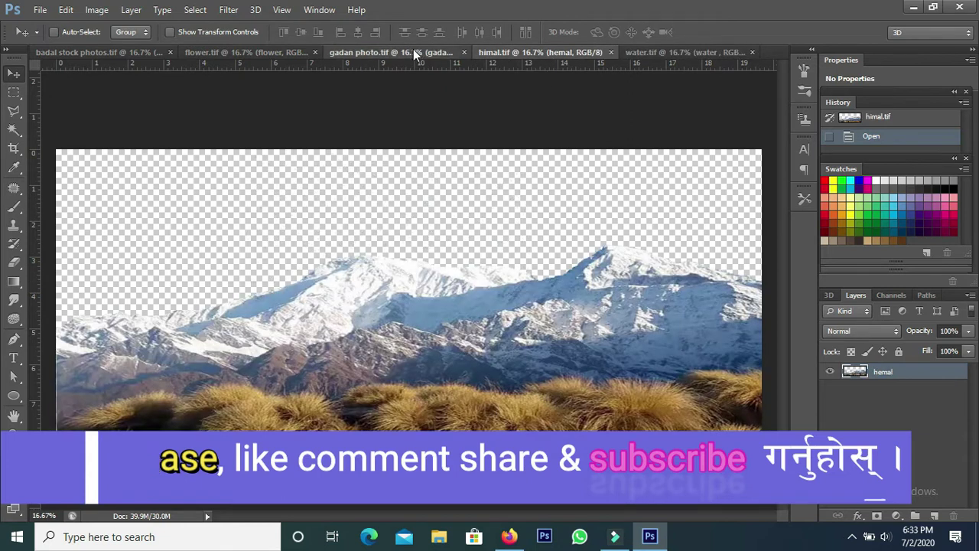
pyautogui.click(413, 52)
pyautogui.click(252, 52)
pyautogui.click(132, 53)
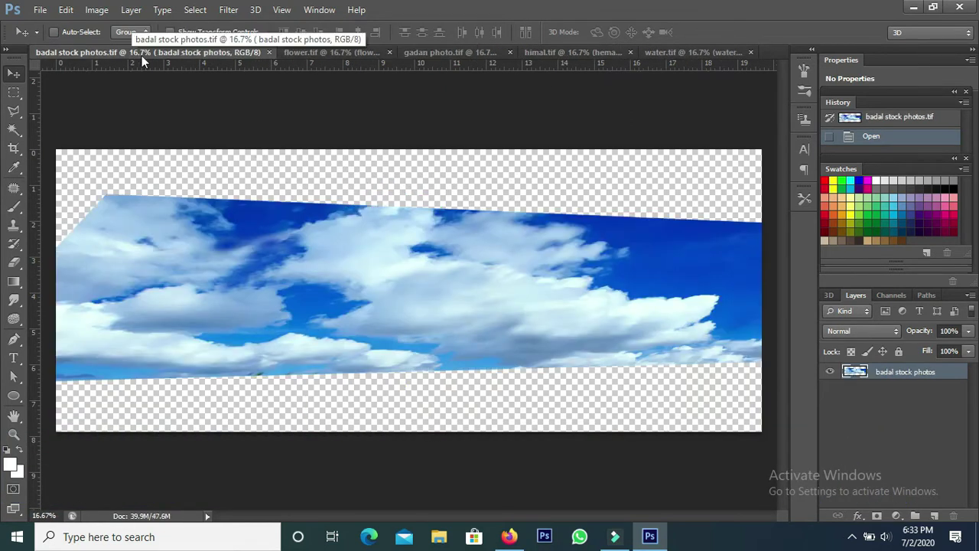
pyautogui.click(935, 517)
pyautogui.moveTo(911, 373); pyautogui.dragTo(908, 401)
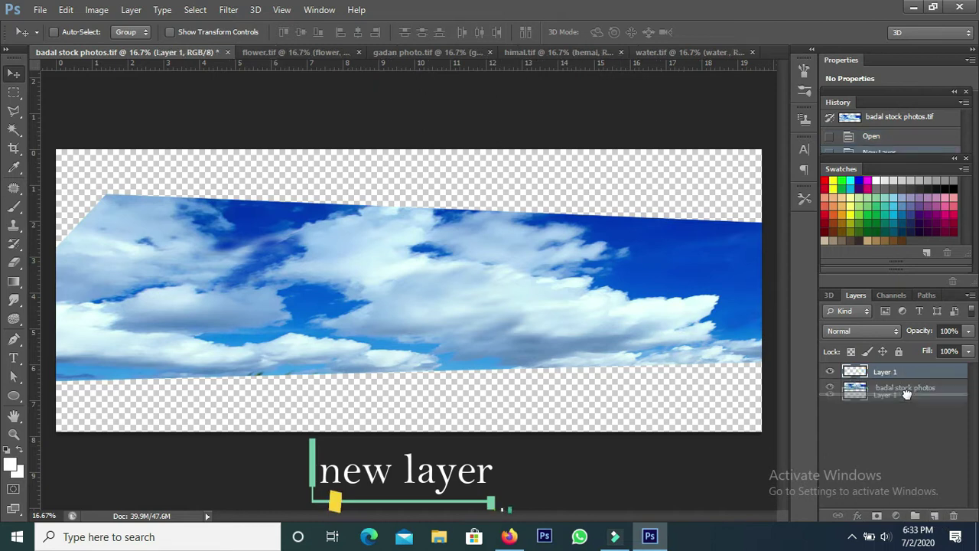
pyautogui.hotkey('ctrl', '-')
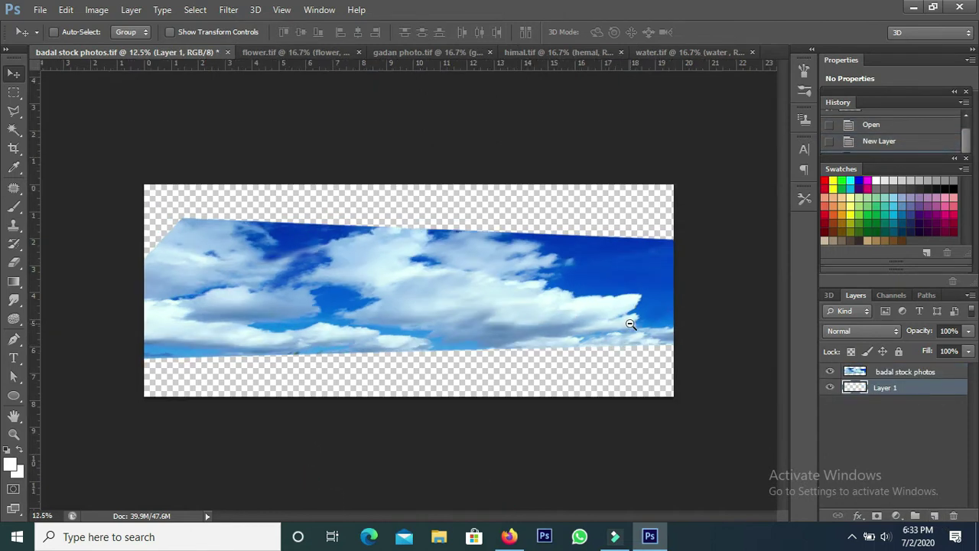
pyautogui.hotkey('ctrl', '-')
pyautogui.hotkey('ctrl', 'BackSpace')
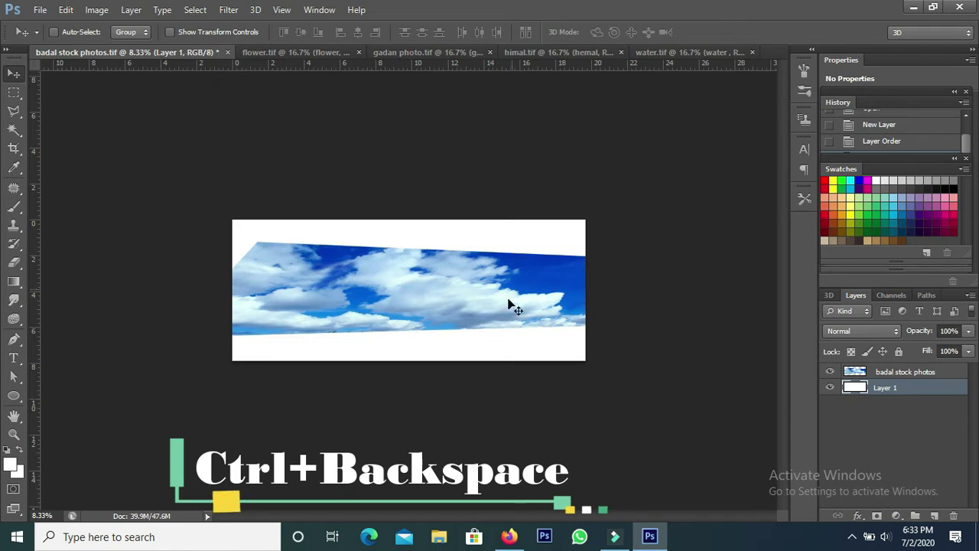
pyautogui.click(298, 53)
# Drag the himal mountain image into badal stock photos as the hemal layer, behind the clouds.
pyautogui.click(411, 51)
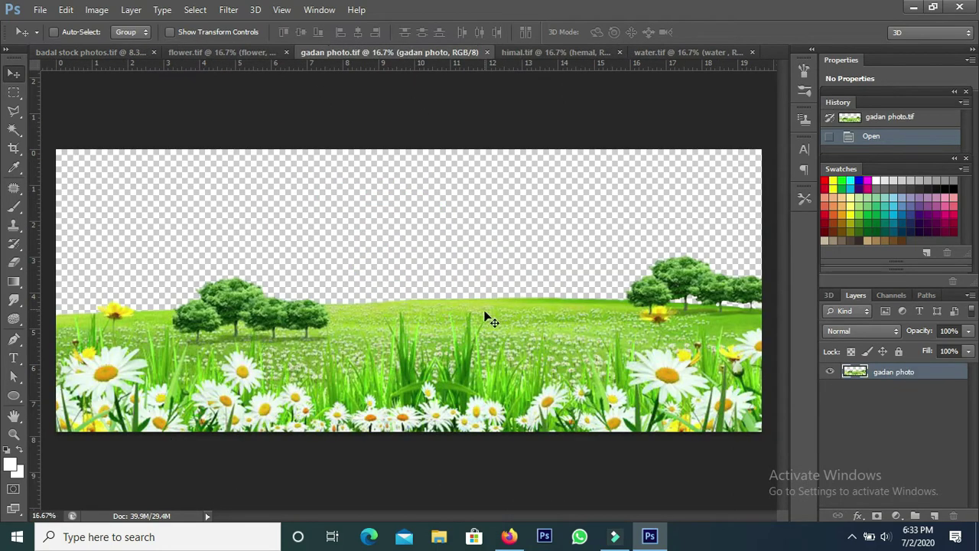
pyautogui.click(547, 51)
pyautogui.moveTo(568, 355); pyautogui.dragTo(375, 285)
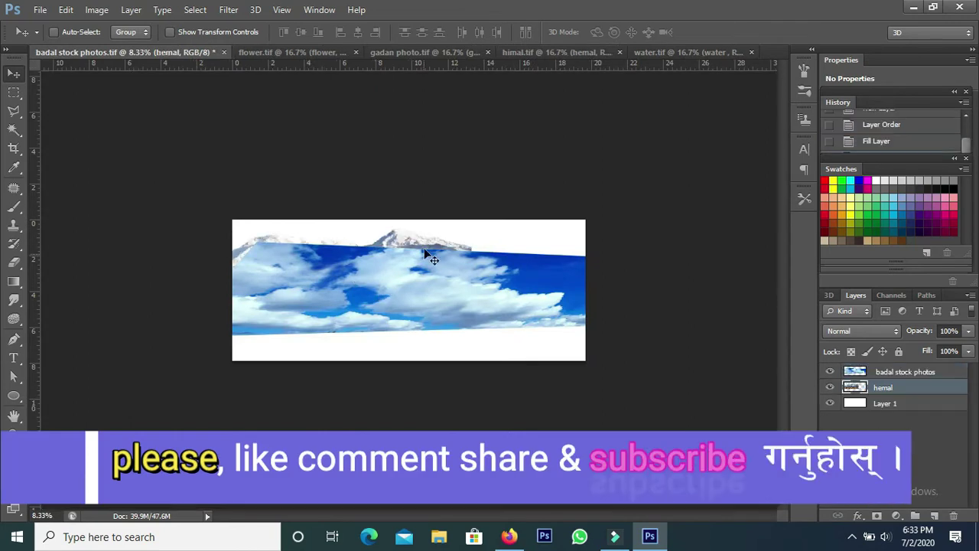
pyautogui.moveTo(425, 251); pyautogui.dragTo(455, 246)
pyautogui.moveTo(926, 389); pyautogui.dragTo(902, 369)
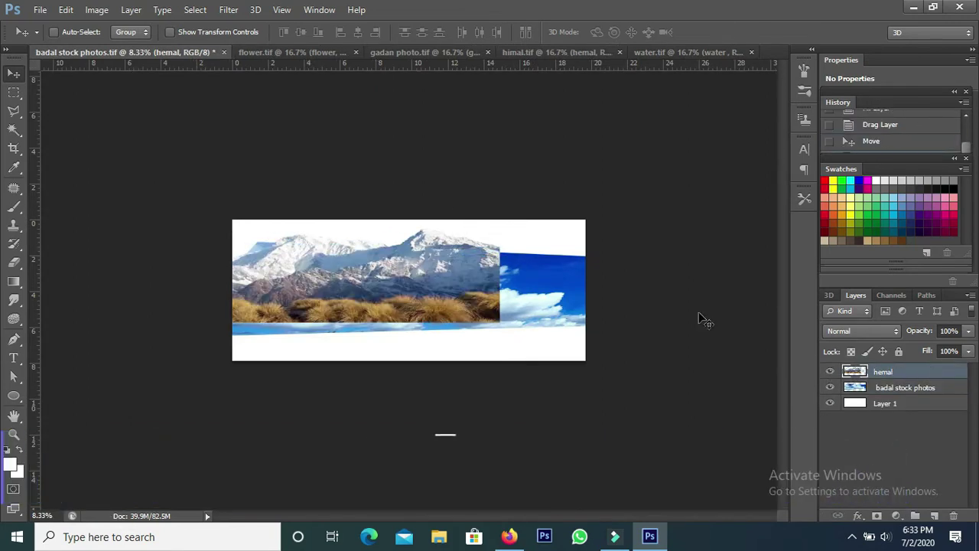
pyautogui.moveTo(464, 269); pyautogui.dragTo(514, 326)
pyautogui.hotkey('ctrl', '[')
# Shift the sky layer up to fill the top and nudge the hemal mountains upward.
pyautogui.rightClick(524, 267)
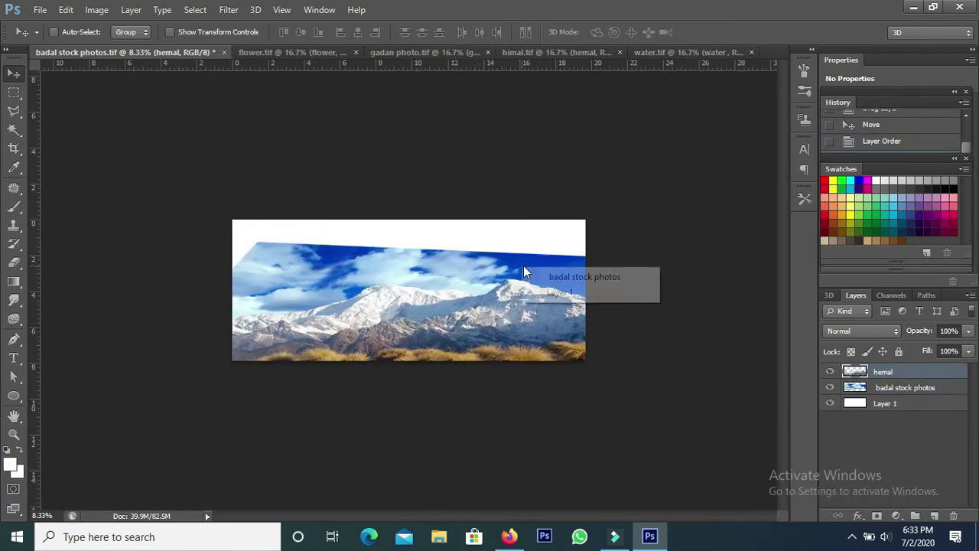
pyautogui.click(554, 277)
pyautogui.moveTo(531, 267); pyautogui.dragTo(503, 240)
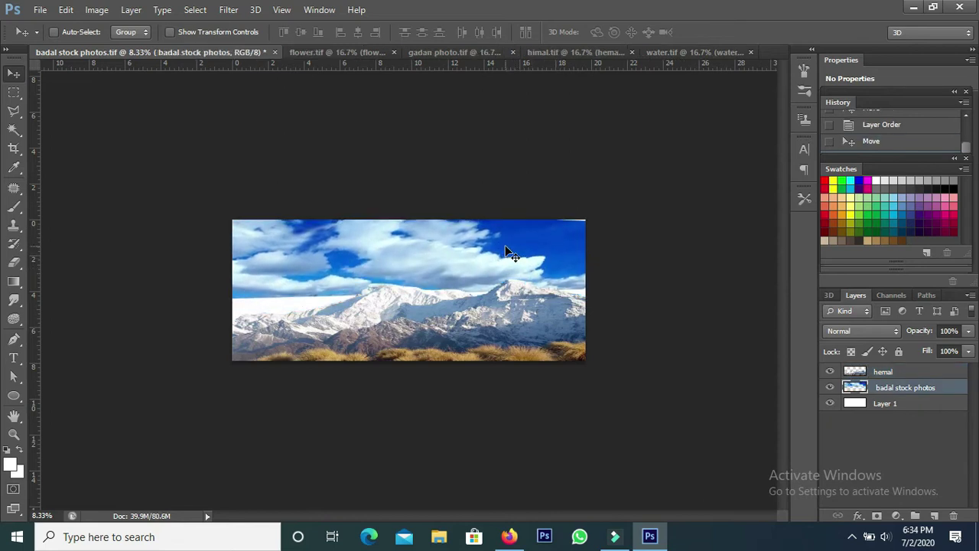
pyautogui.rightClick(514, 318)
pyautogui.click(514, 321)
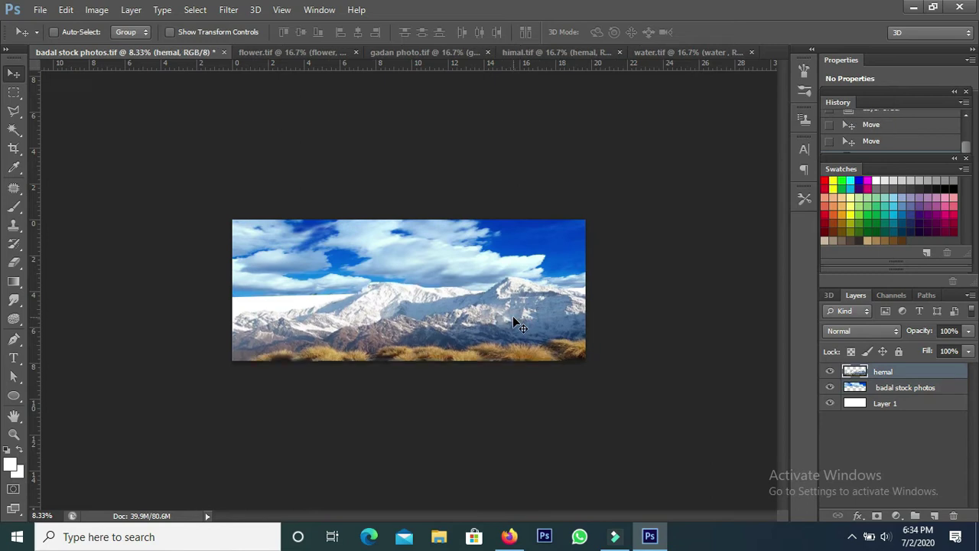
pyautogui.hotkey('shift', 'Up')
pyautogui.hotkey('shift', 'Up')
pyautogui.hotkey('shift', 'Up')
pyautogui.hotkey('shift', 'Up')
pyautogui.hotkey('shift', 'Up')
pyautogui.hotkey('shift', 'Up')
pyautogui.hotkey('shift', 'Up')
pyautogui.hotkey('shift', 'Up')
pyautogui.hotkey('shift', 'Up')
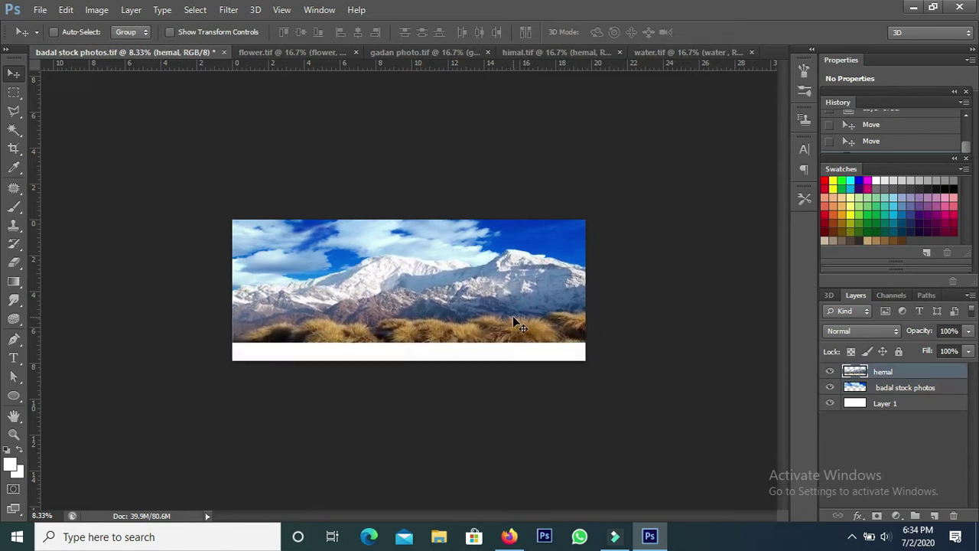
pyautogui.hotkey('shift', 'Up')
pyautogui.hotkey('shift', 'Up')
pyautogui.hotkey('shift', 'Up')
pyautogui.hotkey('shift', 'Up')
pyautogui.hotkey('shift', 'Up')
pyautogui.hotkey('shift', 'Up')
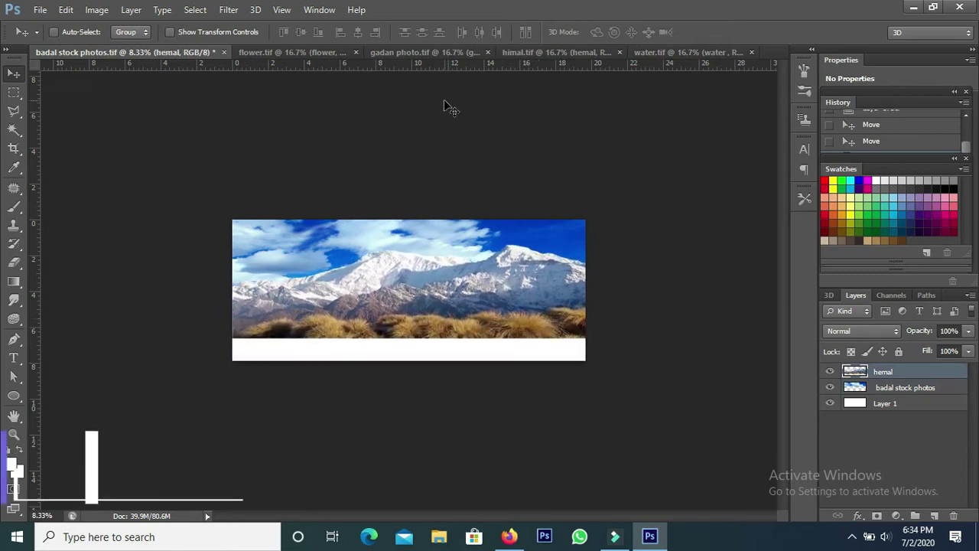
# Drag the gadan photo meadow into badal stock photos and lower it to the bottom edge.
pyautogui.click(428, 52)
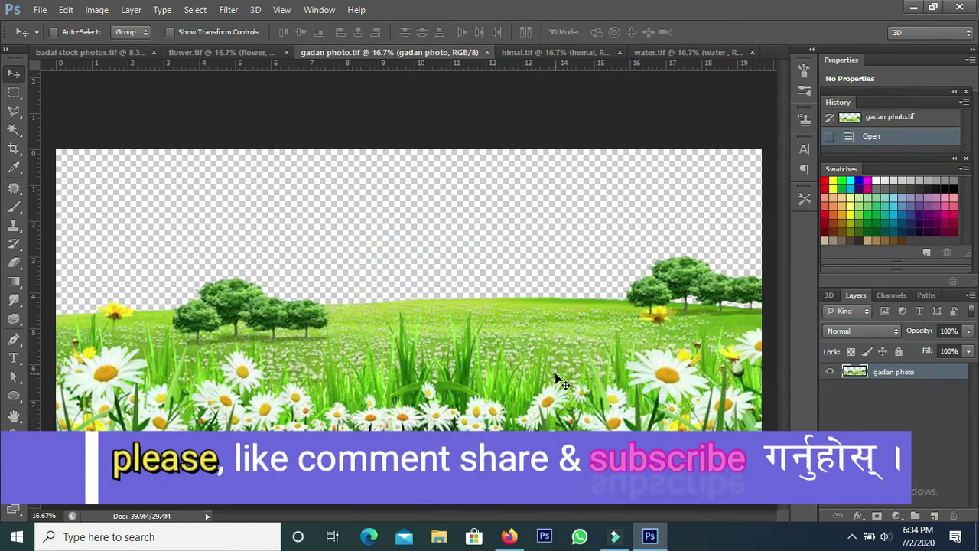
pyautogui.moveTo(562, 380); pyautogui.dragTo(125, 52)
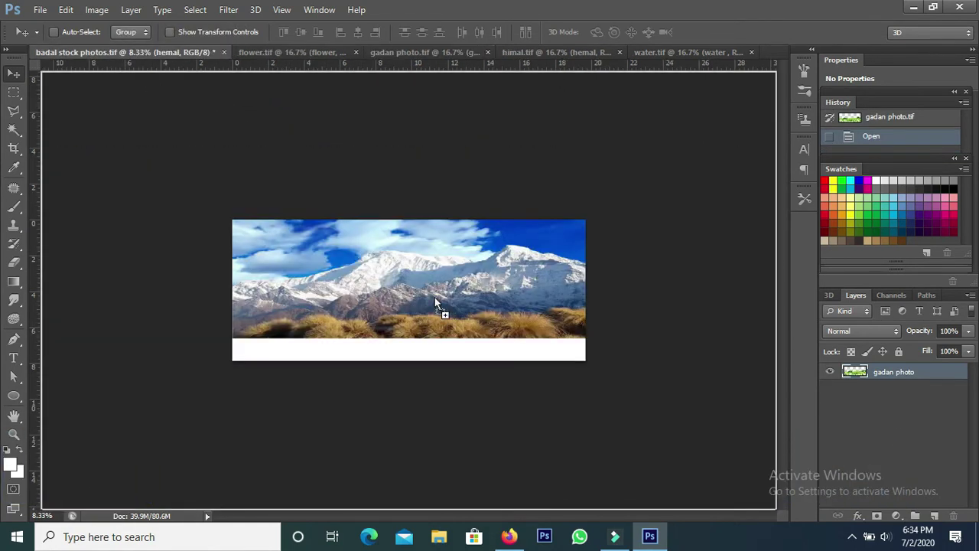
pyautogui.moveTo(125, 52); pyautogui.dragTo(475, 342)
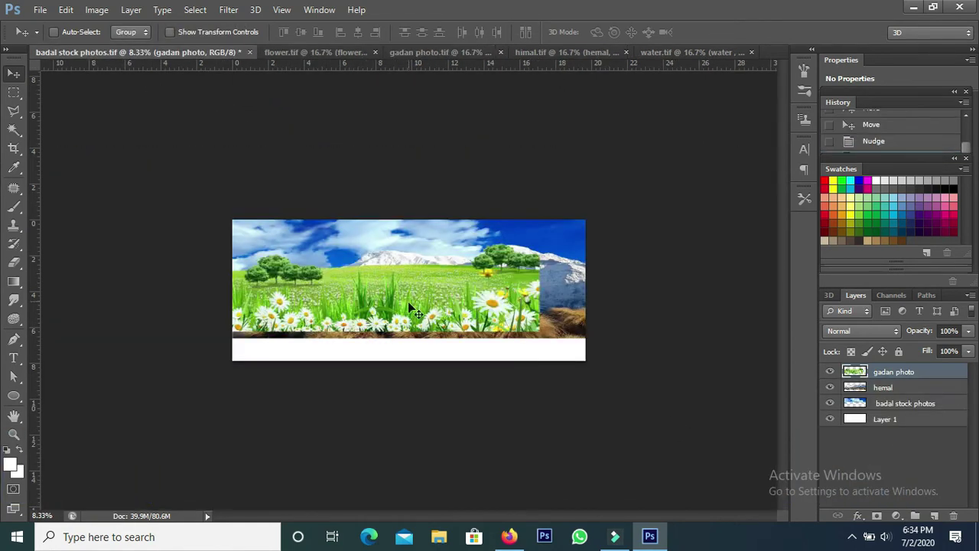
pyautogui.moveTo(409, 306)
pyautogui.mouseDown()
pyautogui.moveTo(466, 350)
pyautogui.moveTo(459, 354)
pyautogui.moveTo(463, 342)
pyautogui.mouseUp()
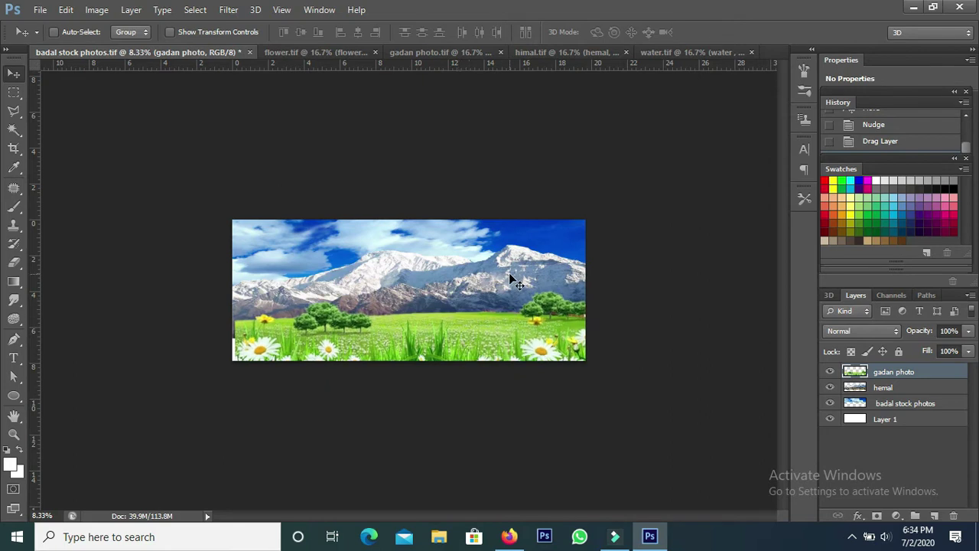
# Bring the water image into badal stock photos as a new layer.
pyautogui.click(718, 49)
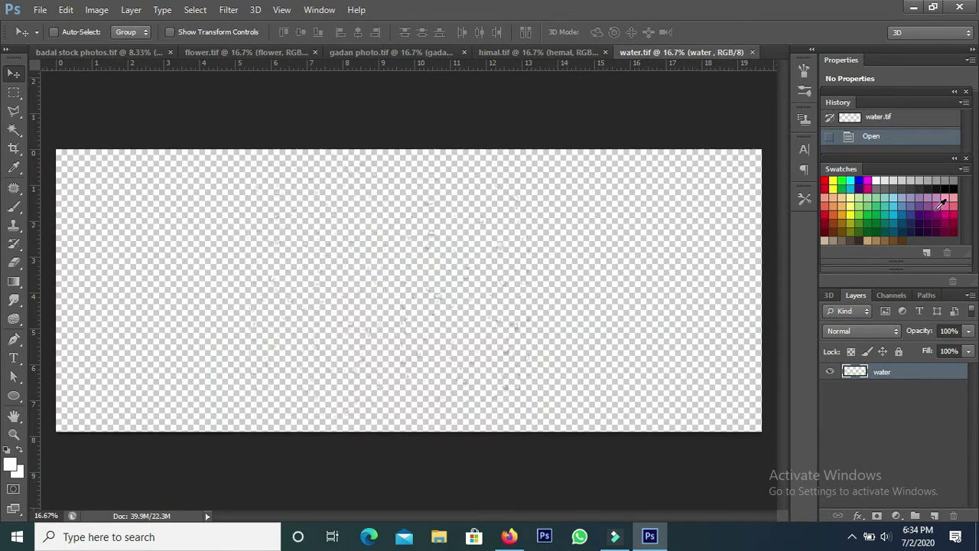
pyautogui.moveTo(569, 362)
pyautogui.mouseDown()
pyautogui.moveTo(126, 57)
pyautogui.moveTo(400, 288)
pyautogui.moveTo(481, 311)
pyautogui.moveTo(491, 329)
pyautogui.mouseUp()
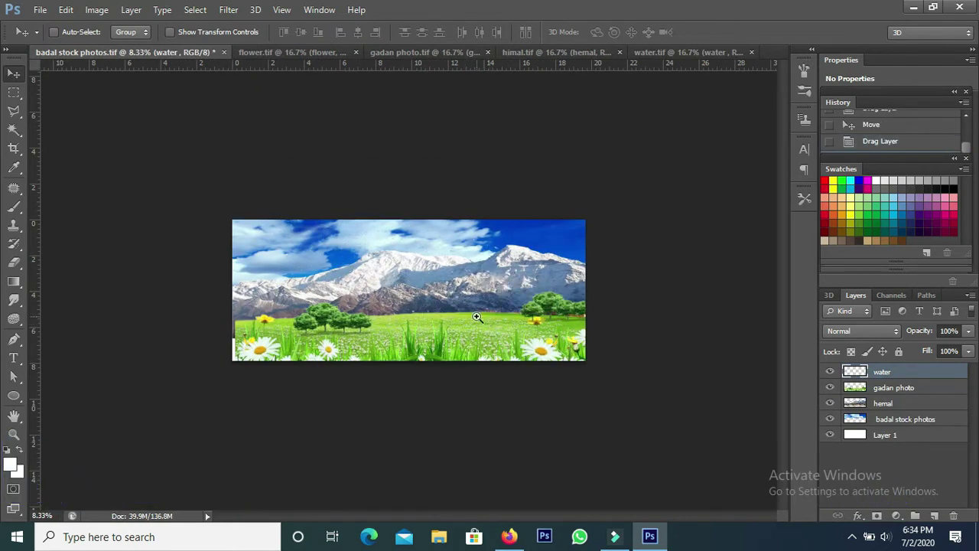
pyautogui.hotkey('ctrl', '+')
pyautogui.hotkey('ctrl', '+')
pyautogui.hotkey('ctrl', '+')
pyautogui.hotkey('ctrl', '+')
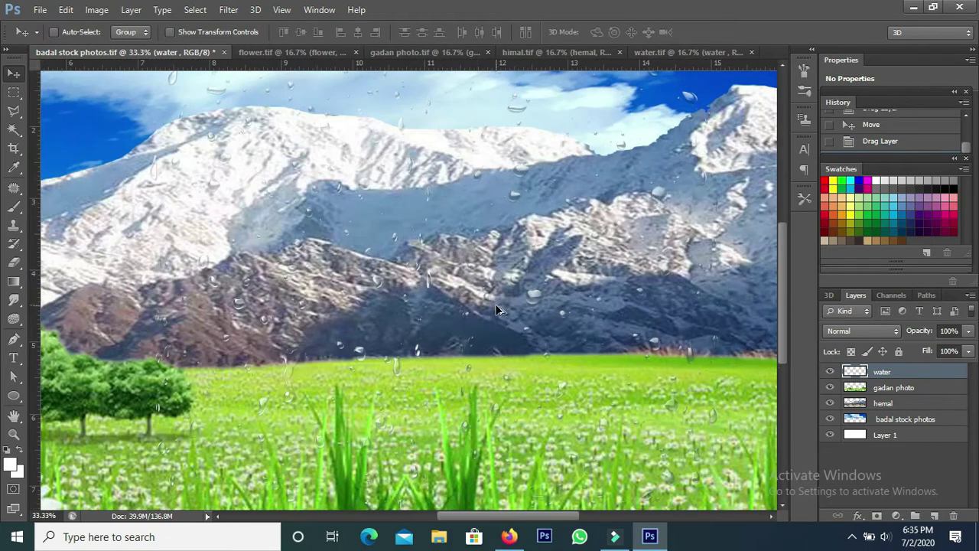
pyautogui.hotkey('ctrl', '-')
pyautogui.hotkey('ctrl', '-')
pyautogui.hotkey('ctrl', '-')
pyautogui.hotkey('ctrl', '-')
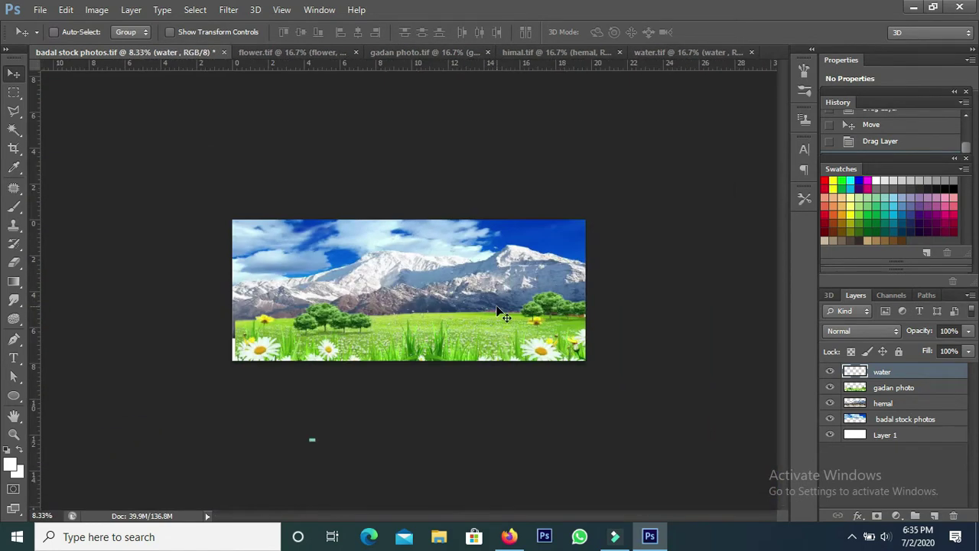
# Free Transform the water layer to about 264% so it covers the whole canvas.
pyautogui.hotkey('ctrl', 't')
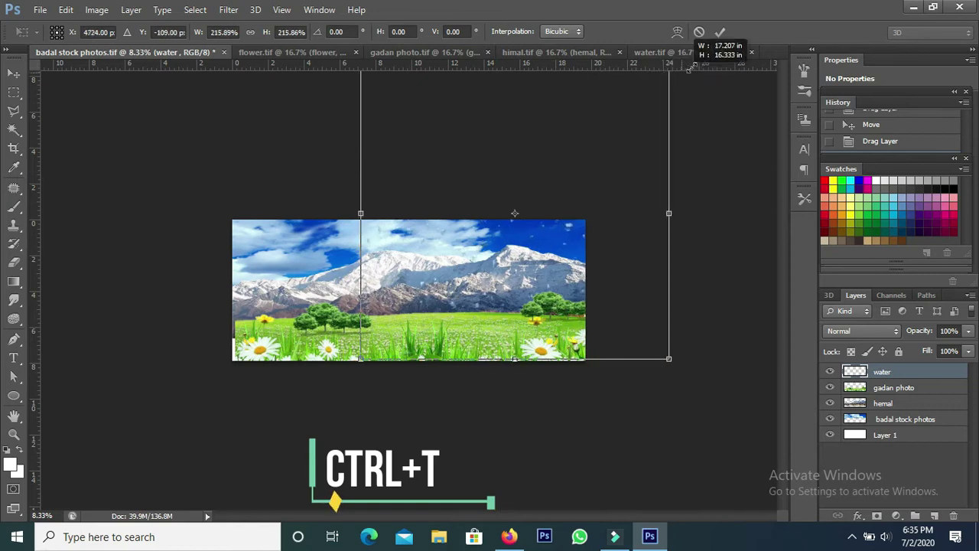
pyautogui.moveTo(506, 224); pyautogui.dragTo(688, 38)
pyautogui.moveTo(538, 267); pyautogui.dragTo(408, 291)
pyautogui.moveTo(563, 379); pyautogui.dragTo(612, 422)
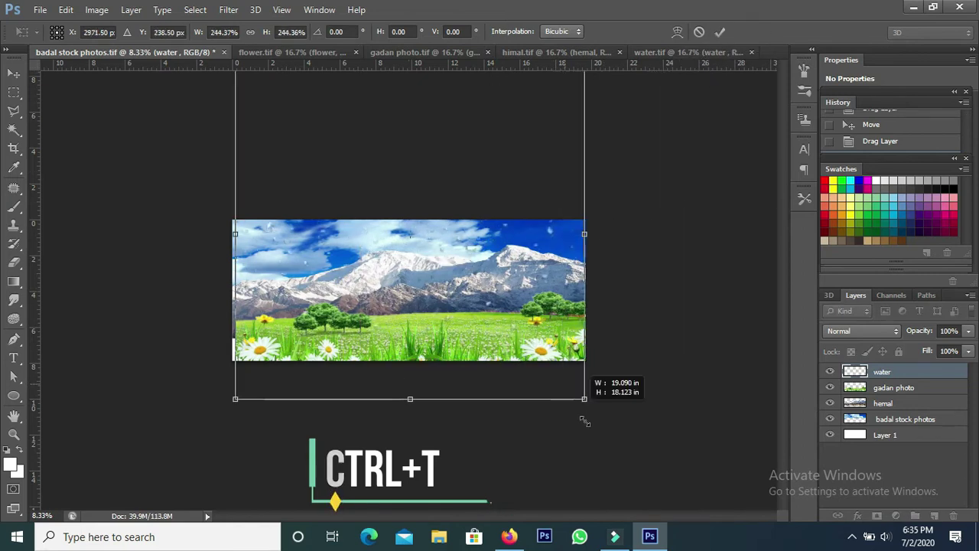
pyautogui.moveTo(521, 304); pyautogui.dragTo(509, 297)
pyautogui.press('Return')
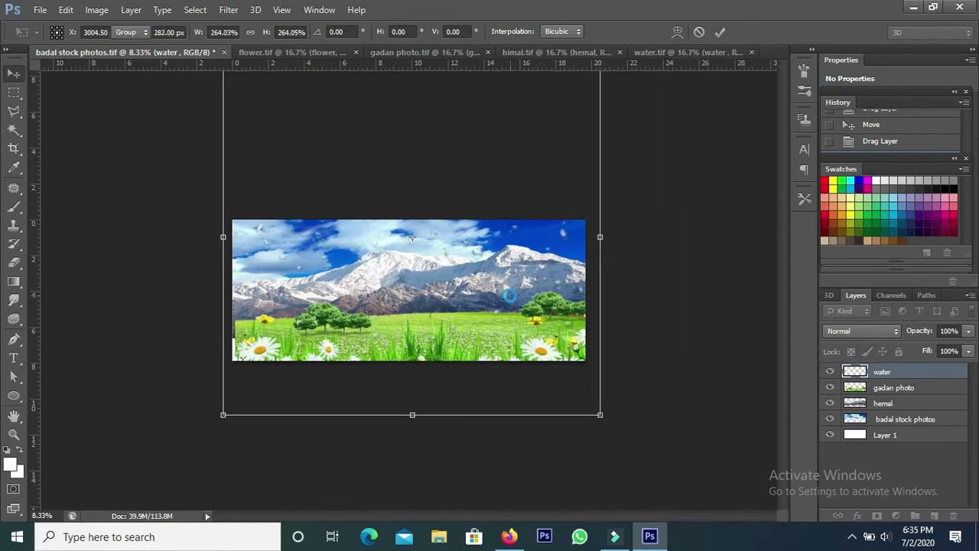
pyautogui.scroll(-2, 510, 295)
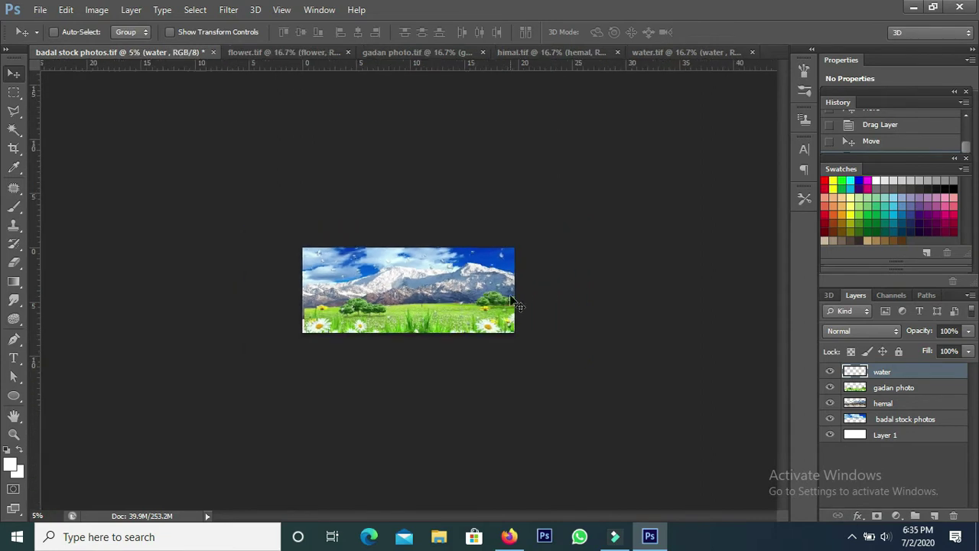
pyautogui.moveTo(472, 277); pyautogui.dragTo(454, 198)
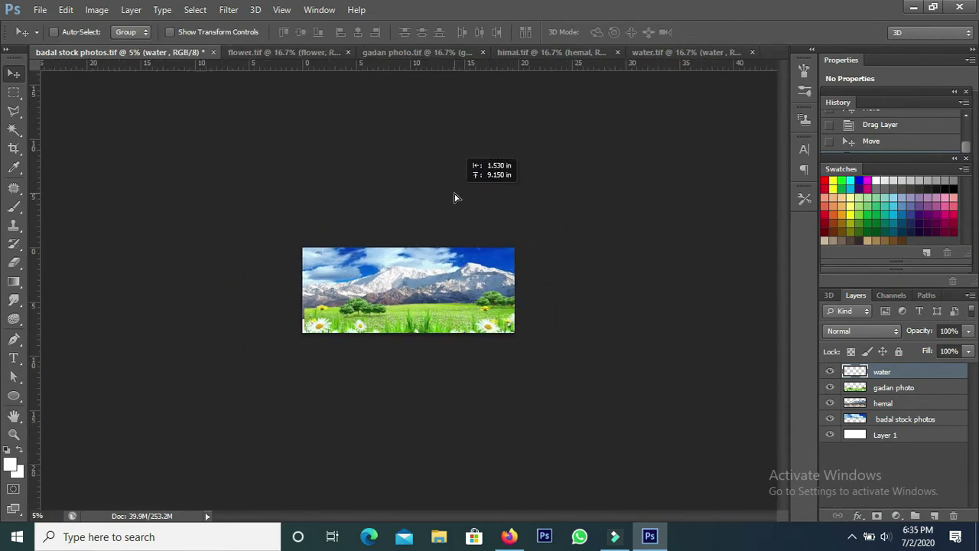
pyautogui.scroll(2, 453, 264)
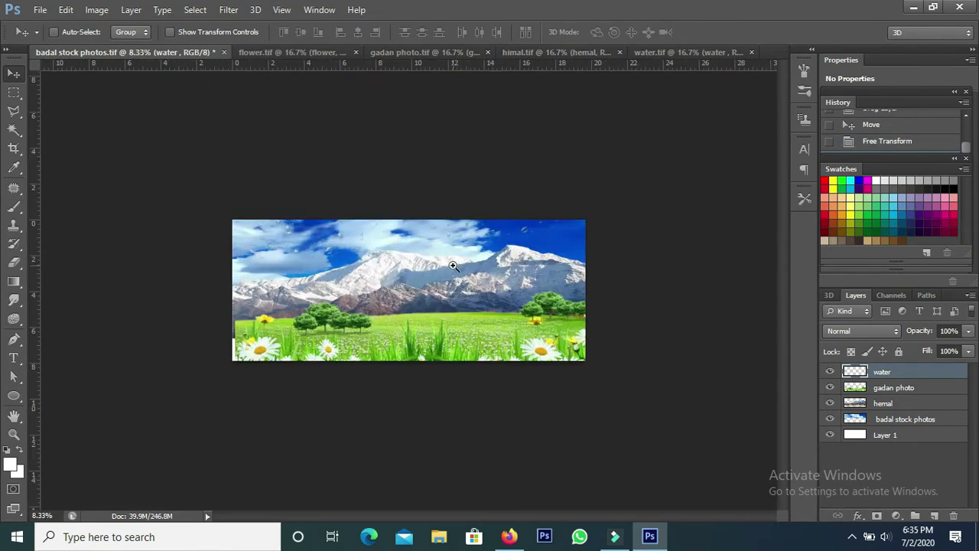
pyautogui.scroll(1, 453, 264)
pyautogui.scroll(-2, 453, 268)
# Shift the badal stock photos cloud-sky layer right and scale it to about 113%.
pyautogui.click(885, 421)
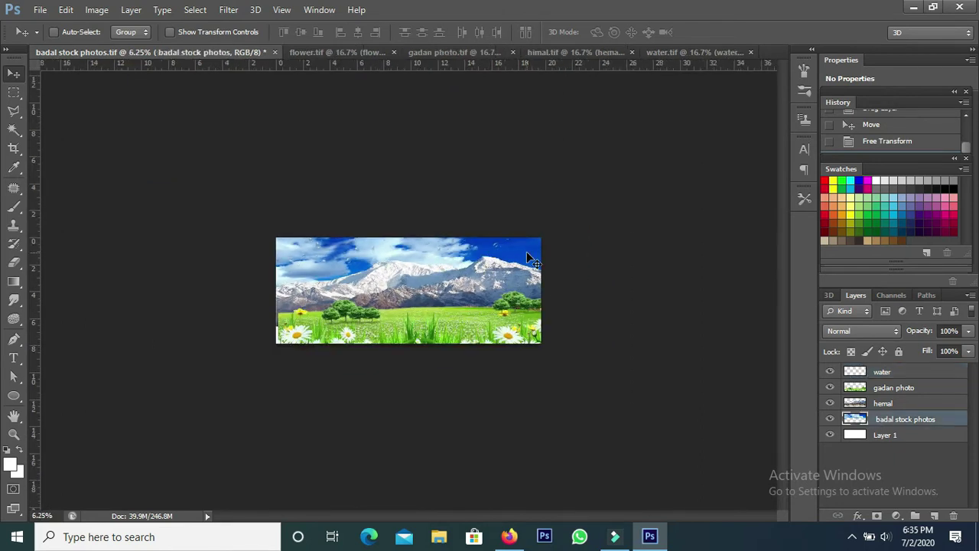
pyautogui.hotkey('ctrl', 't')
pyautogui.moveTo(527, 256)
pyautogui.mouseDown()
pyautogui.moveTo(562, 255)
pyautogui.moveTo(538, 255)
pyautogui.mouseUp()
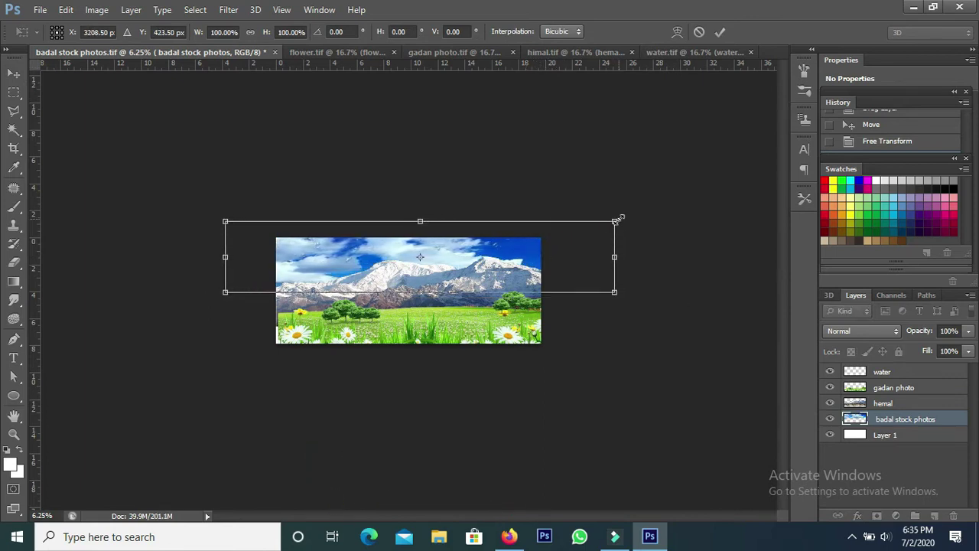
pyautogui.moveTo(618, 220); pyautogui.dragTo(677, 217)
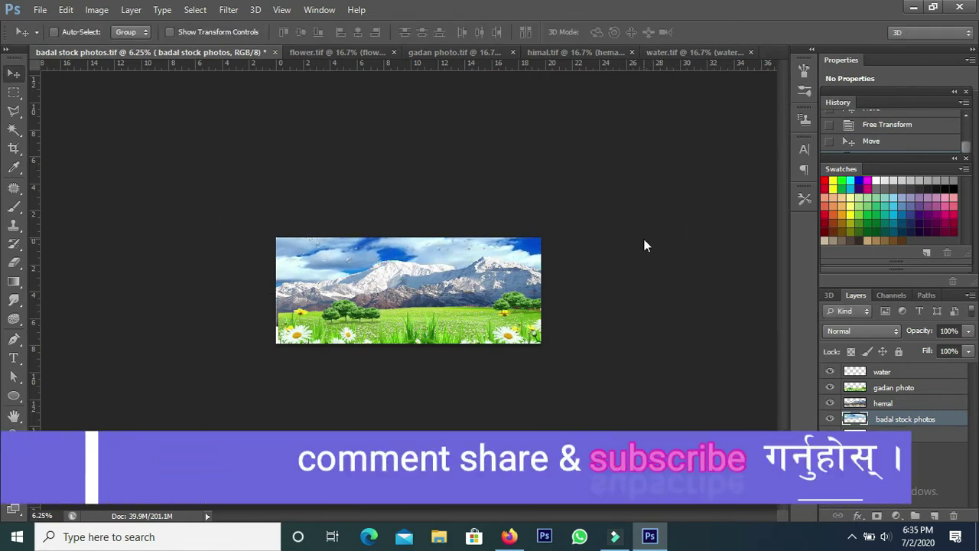
pyautogui.hotkey('ctrl', '+')
pyautogui.hotkey('ctrl', '+')
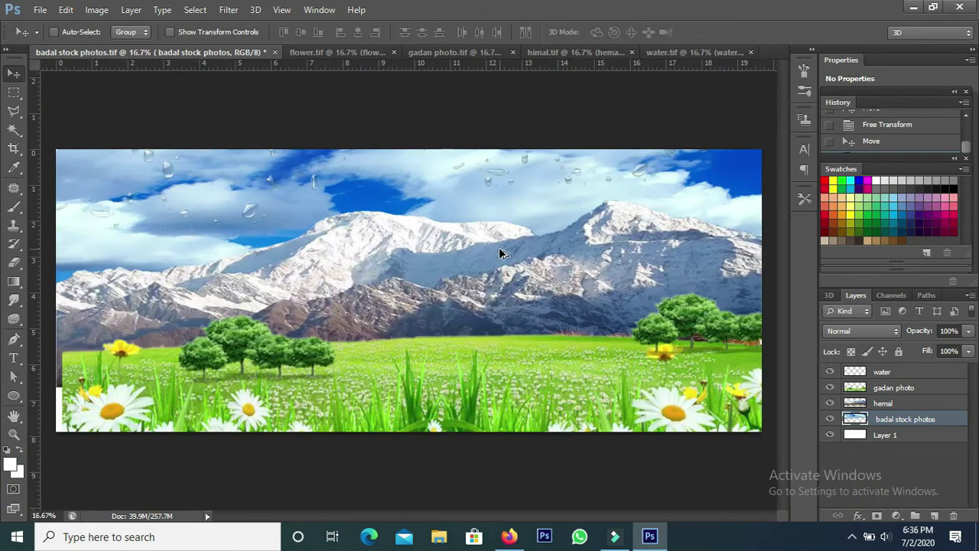
pyautogui.hotkey('ctrl', '-')
pyautogui.hotkey('ctrl', '-')
pyautogui.hotkey('ctrl', '-')
# Scale the gadan photo meadow layer to about 115% with Free Transform.
pyautogui.rightClick(465, 334)
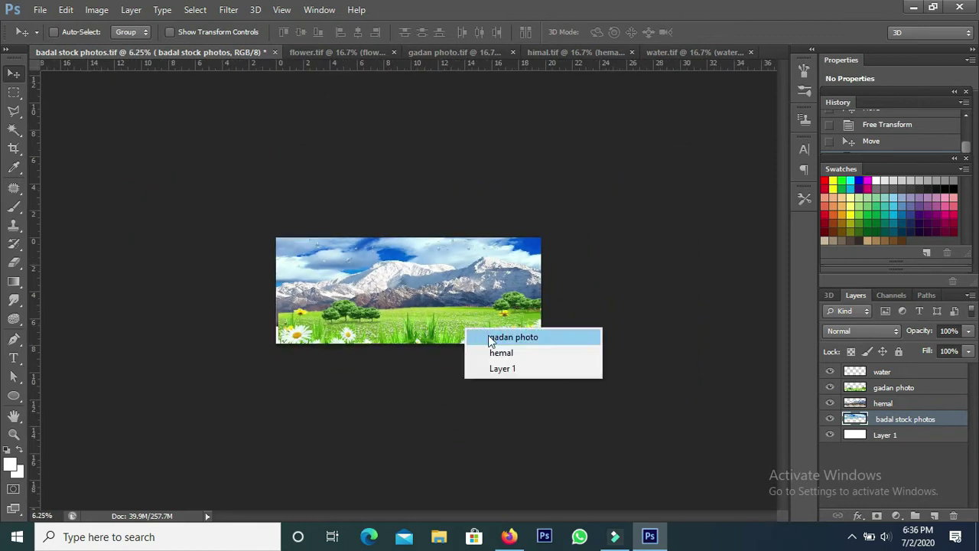
pyautogui.click(472, 332)
pyautogui.rightClick(457, 333)
pyautogui.click(475, 334)
pyautogui.hotkey('ctrl', 't')
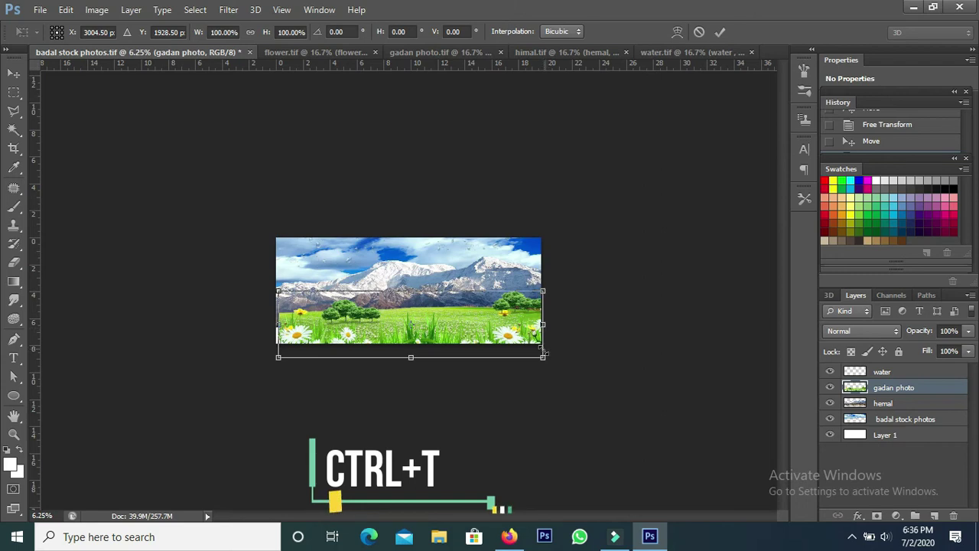
pyautogui.moveTo(543, 353); pyautogui.dragTo(585, 360)
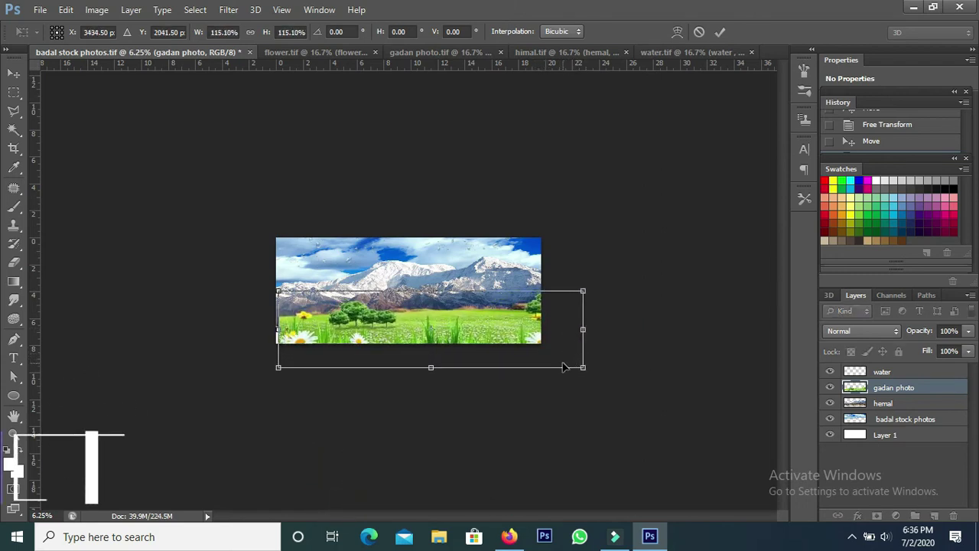
pyautogui.press('Return')
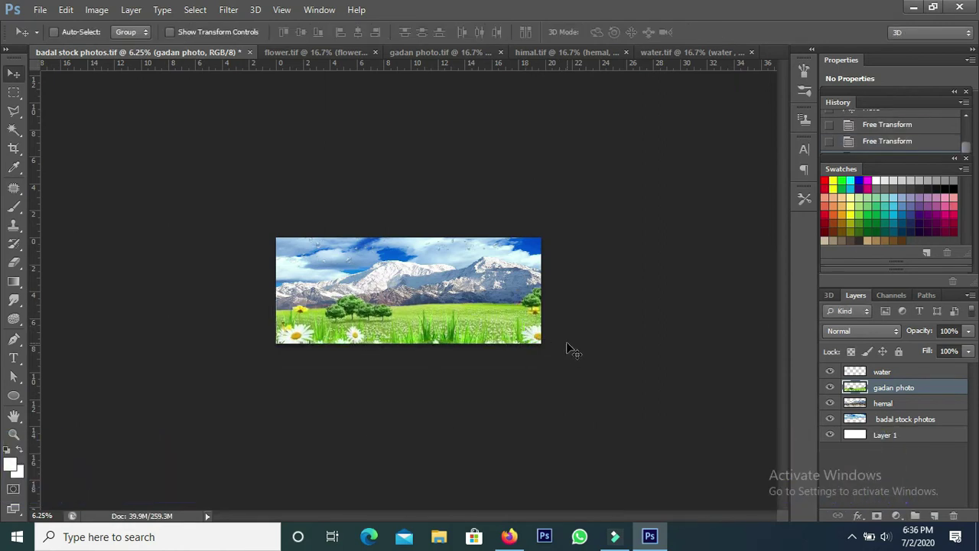
# Nudge the water layer up, then bring flower.tif into the composite at its left edge.
pyautogui.keyDown('ctrl'); pyautogui.click(419, 271); pyautogui.keyUp('ctrl')
pyautogui.press('Up')
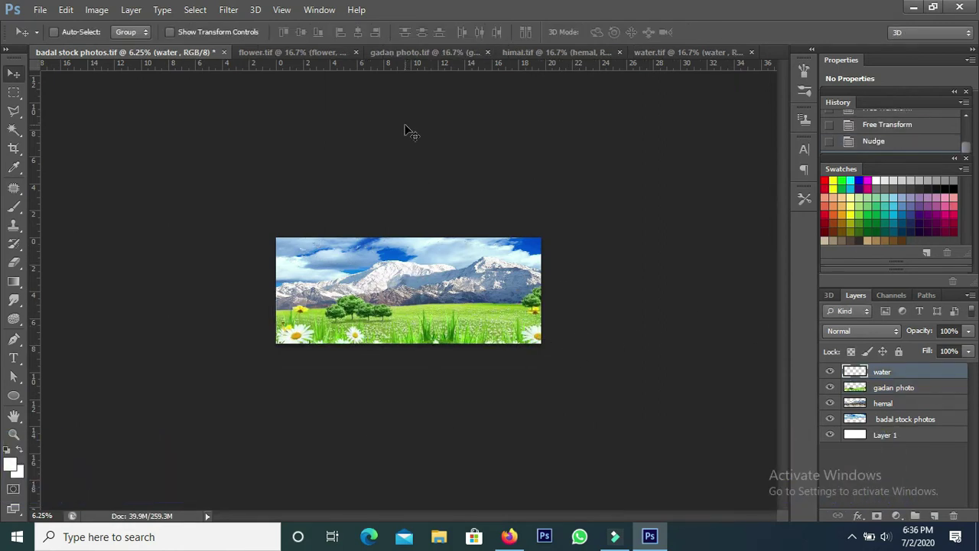
pyautogui.click(303, 49)
pyautogui.moveTo(486, 247)
pyautogui.mouseDown()
pyautogui.moveTo(145, 119)
pyautogui.moveTo(315, 289)
pyautogui.mouseUp()
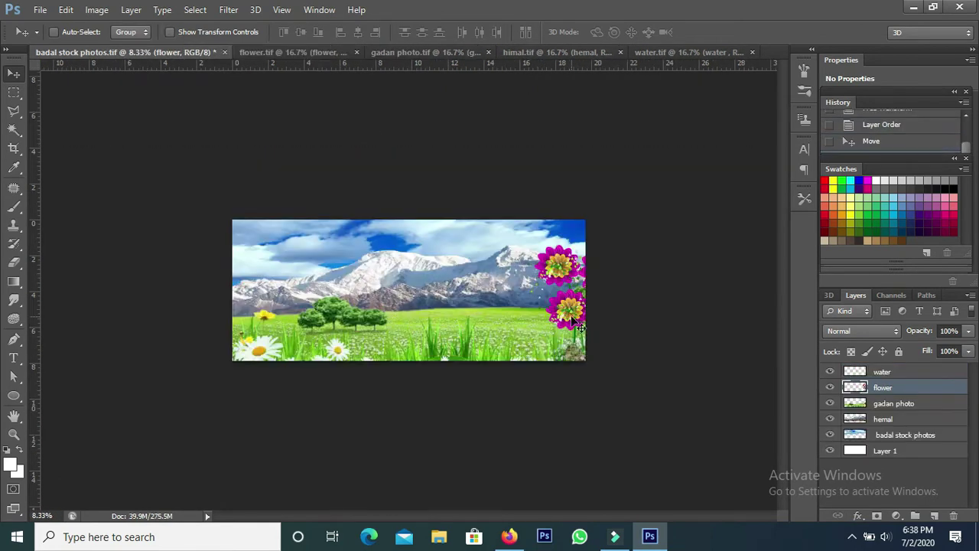
pyautogui.moveTo(577, 325); pyautogui.dragTo(170, 320)
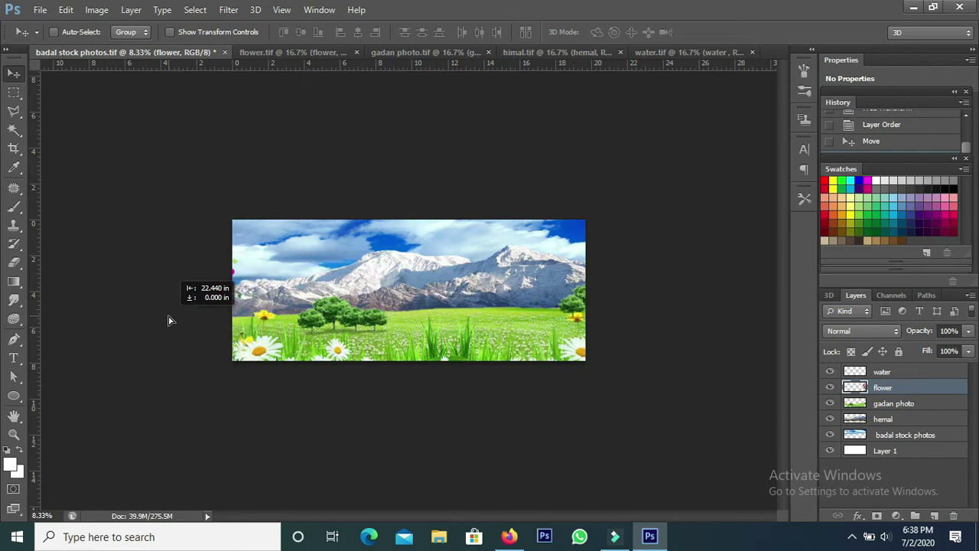
pyautogui.click(905, 374)
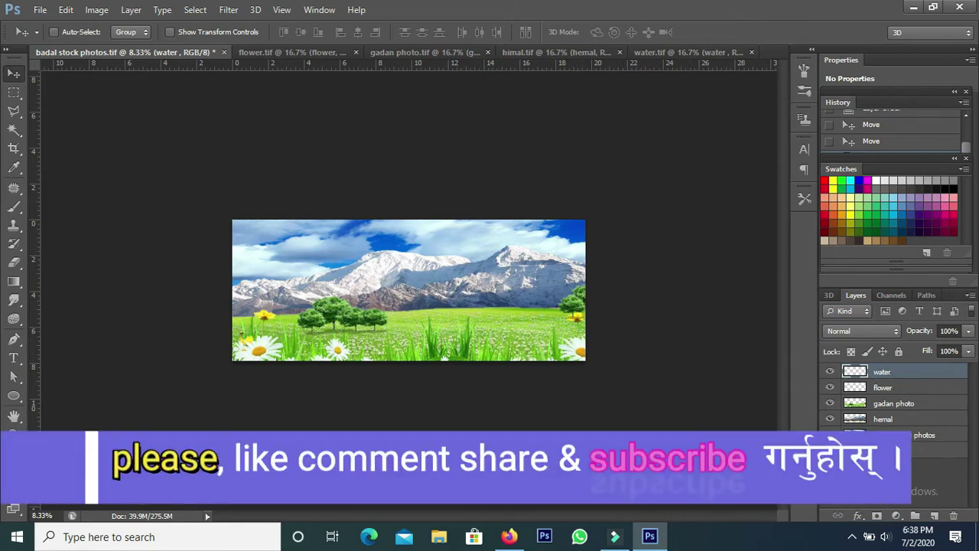
# Convert the water and flower layers to smart objects.
pyautogui.click(887, 435)
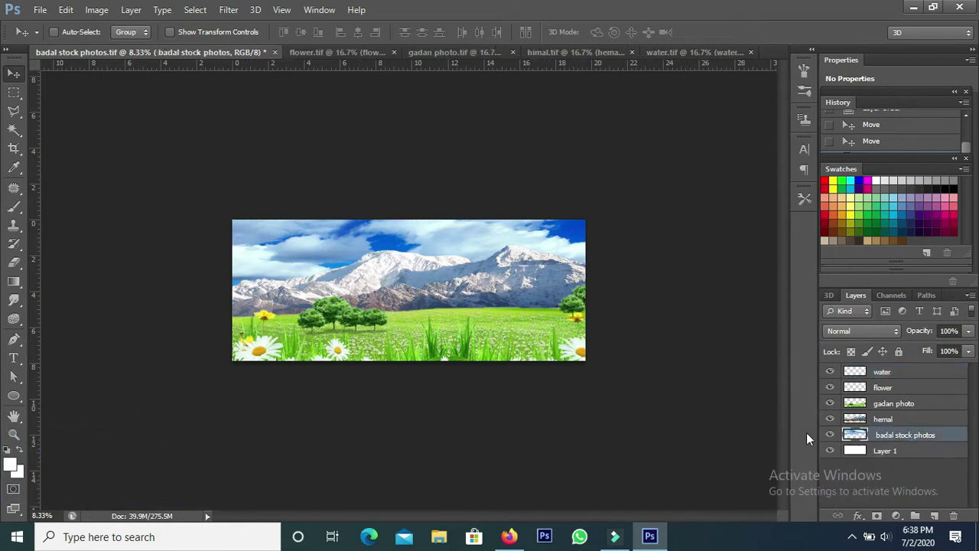
pyautogui.click(900, 372)
pyautogui.rightClick(900, 372)
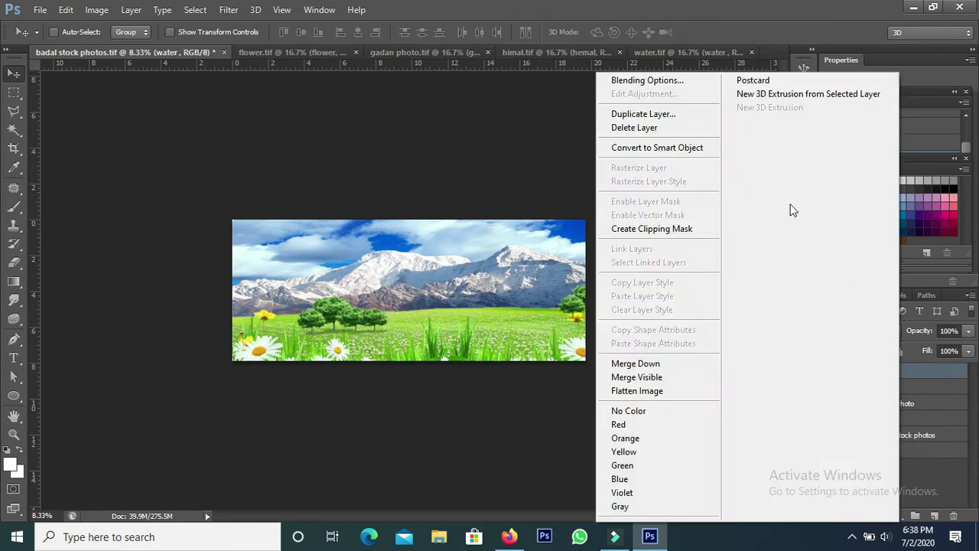
pyautogui.click(691, 149)
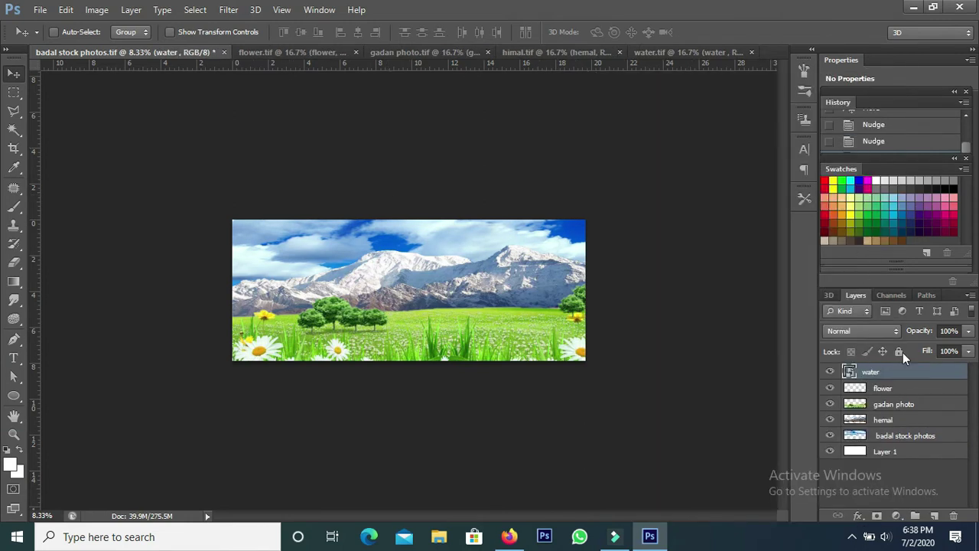
pyautogui.click(884, 388)
pyautogui.rightClick(883, 388)
pyautogui.click(639, 149)
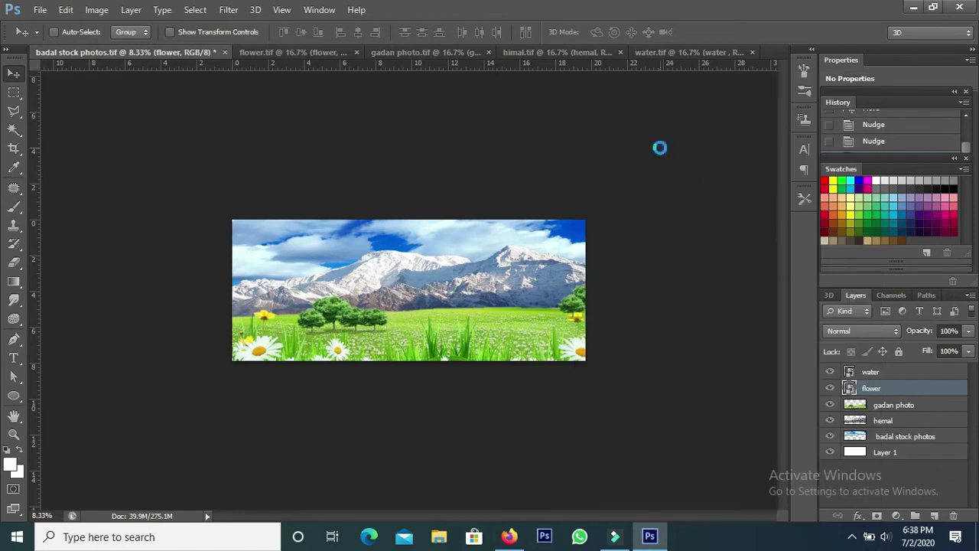
# Convert the gadan photo, hemal and badal stock photos layers to smart objects.
pyautogui.click(892, 406)
pyautogui.rightClick(891, 409)
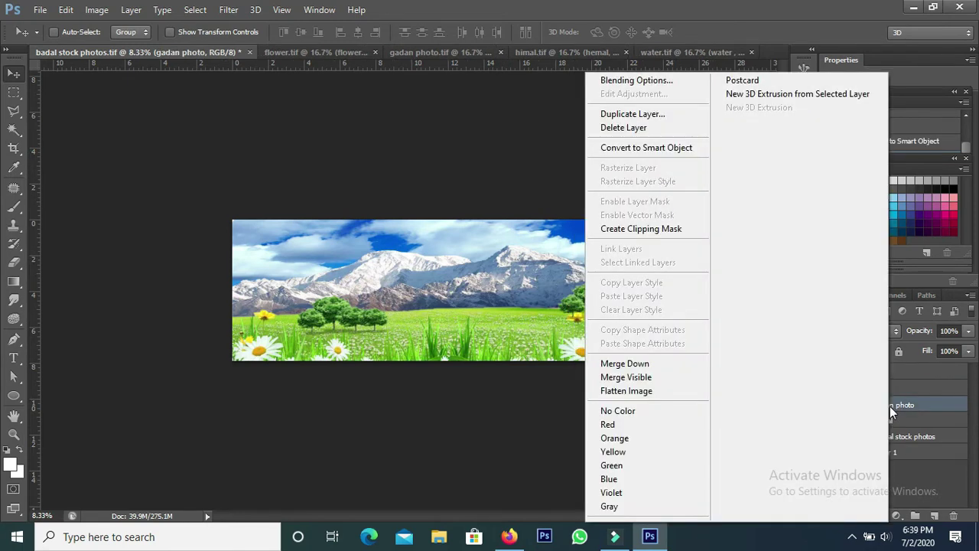
pyautogui.click(681, 149)
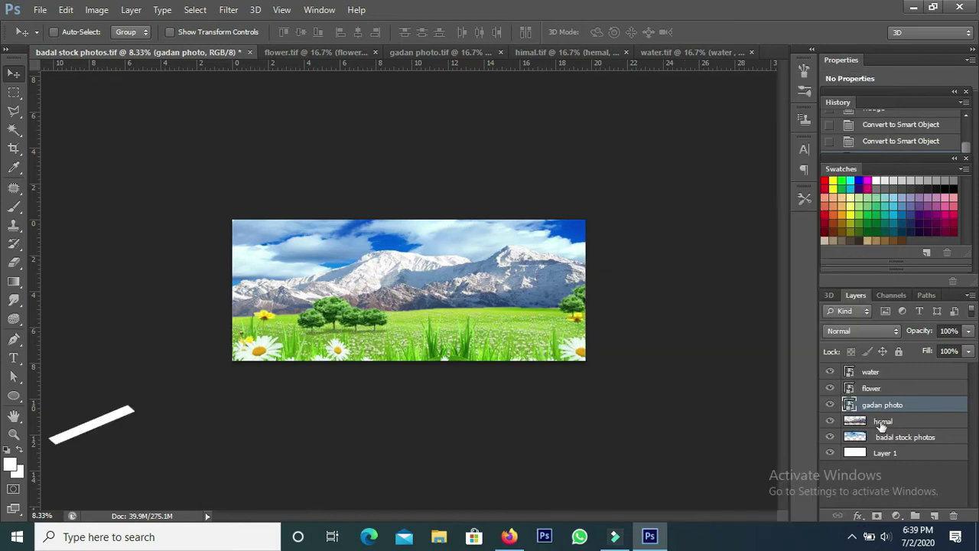
pyautogui.rightClick(883, 423)
pyautogui.click(673, 149)
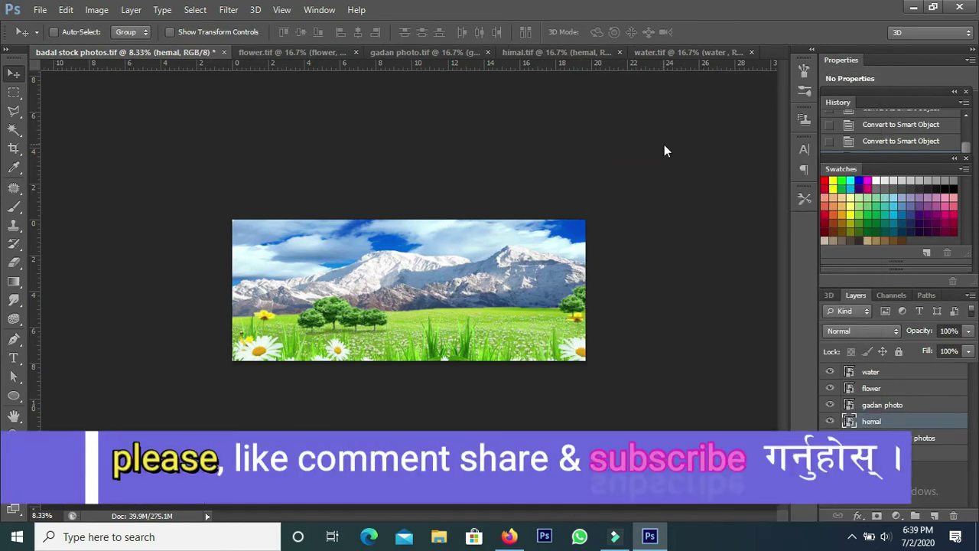
pyautogui.rightClick(887, 437)
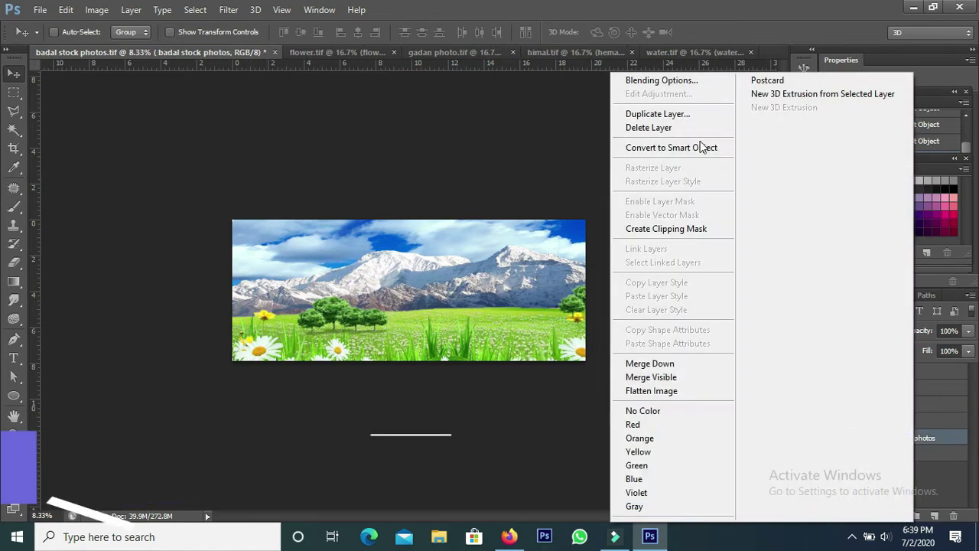
pyautogui.click(700, 146)
pyautogui.keyDown('ctrl'); pyautogui.click(545, 247); pyautogui.keyUp('ctrl')
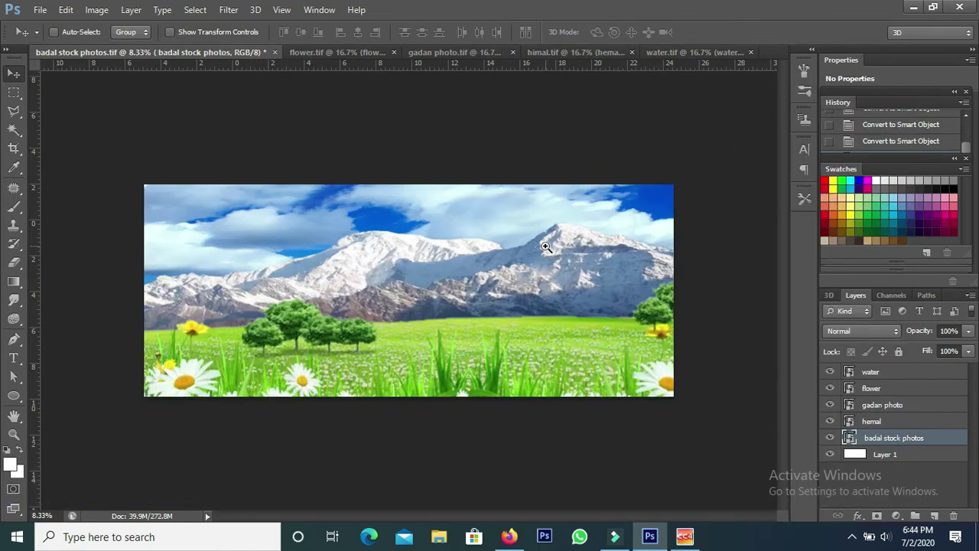
pyautogui.keyDown('ctrl'); pyautogui.keyDown('alt'); pyautogui.click(563, 252); pyautogui.keyUp('alt'); pyautogui.keyUp('ctrl')
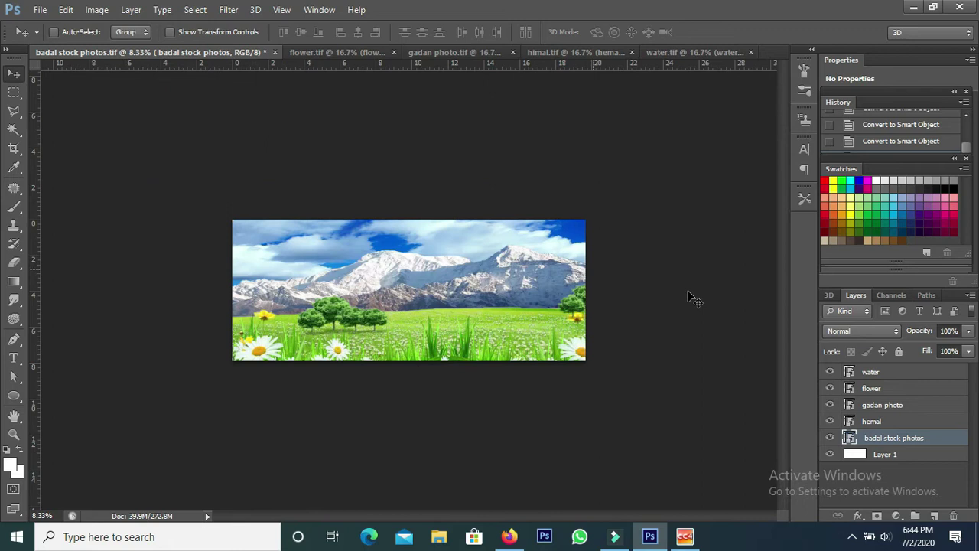
# Show the Timeline panel and expand the badal stock photos track's properties.
pyautogui.click(911, 373)
pyautogui.click(910, 388)
pyautogui.click(911, 420)
pyautogui.click(318, 10)
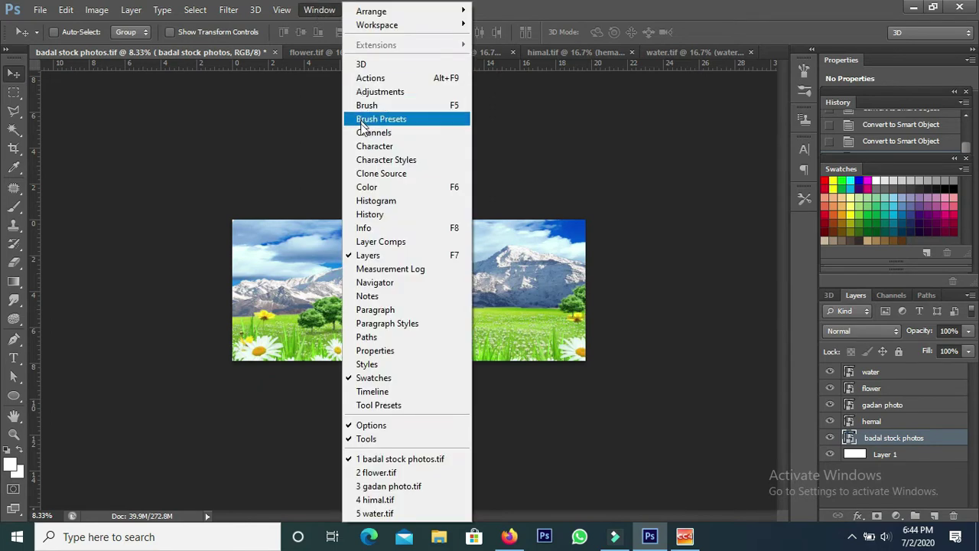
pyautogui.click(372, 392)
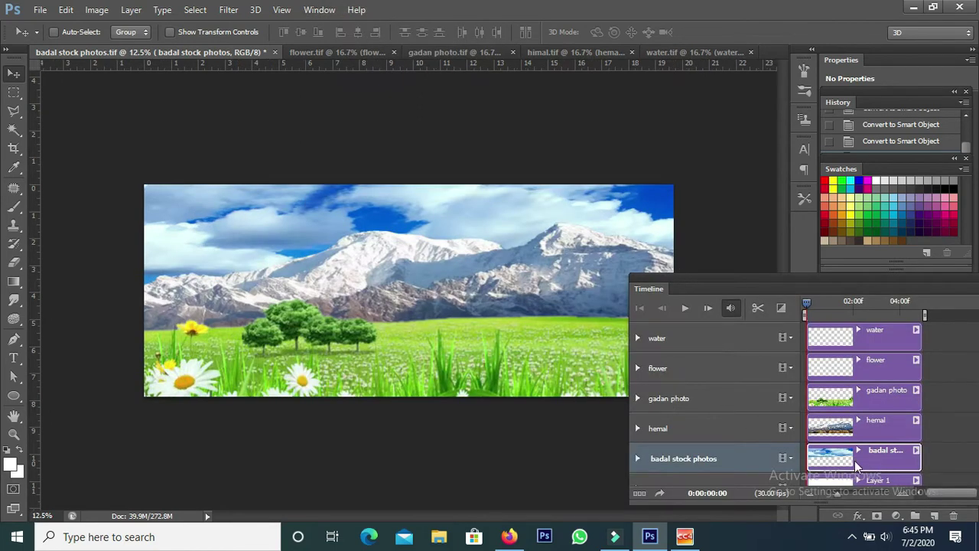
pyautogui.click(637, 459)
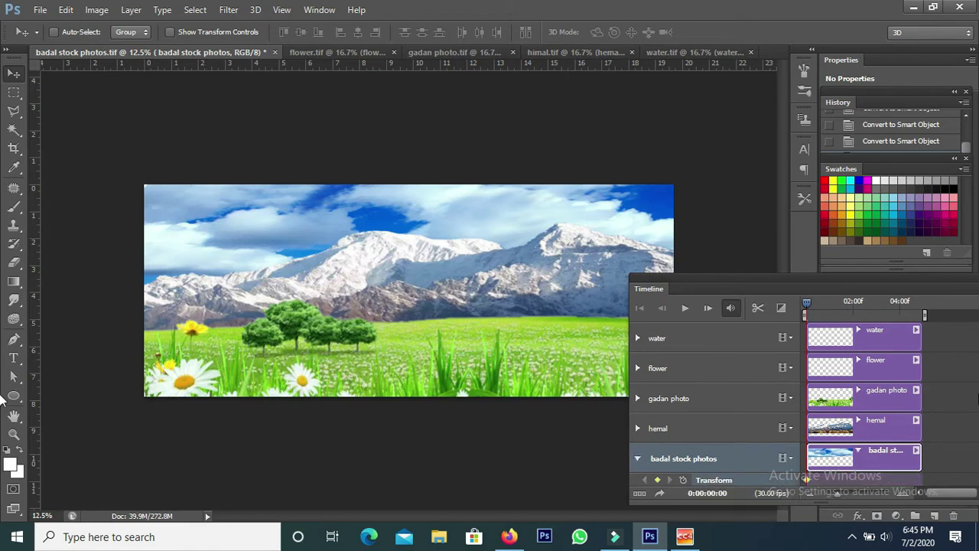
# Play the animation preview, then return the playhead to 0:00:00:00.
pyautogui.moveTo(806, 304); pyautogui.dragTo(868, 312)
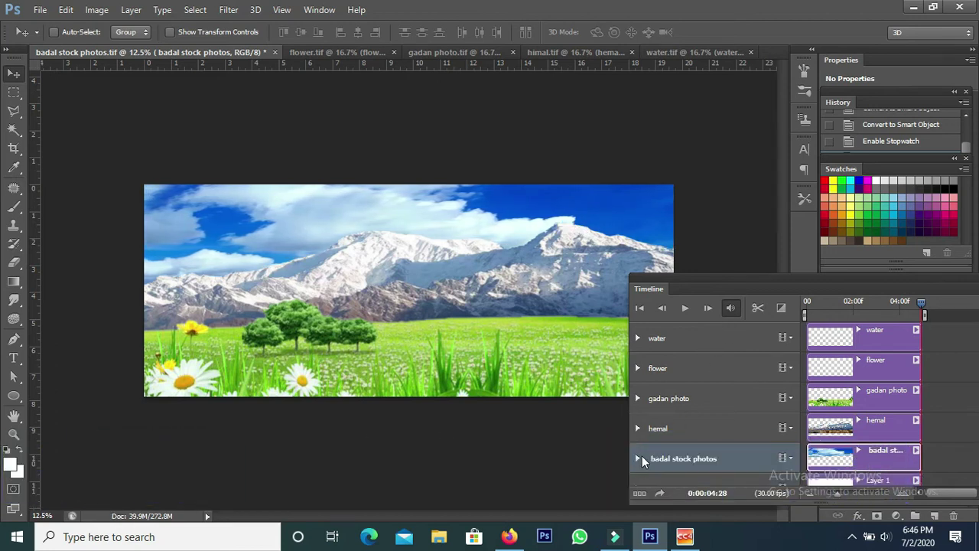
pyautogui.click(684, 314)
pyautogui.click(684, 314)
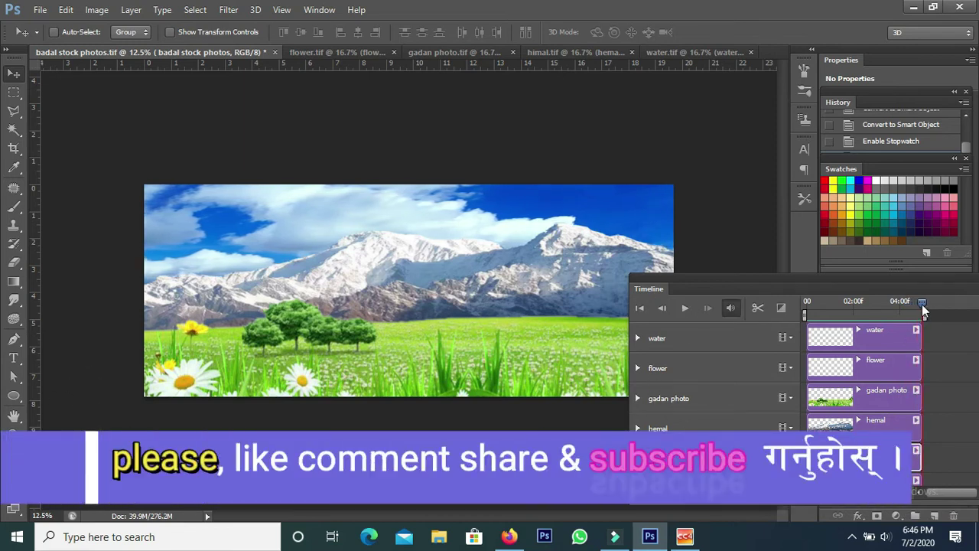
pyautogui.moveTo(922, 303); pyautogui.dragTo(807, 304)
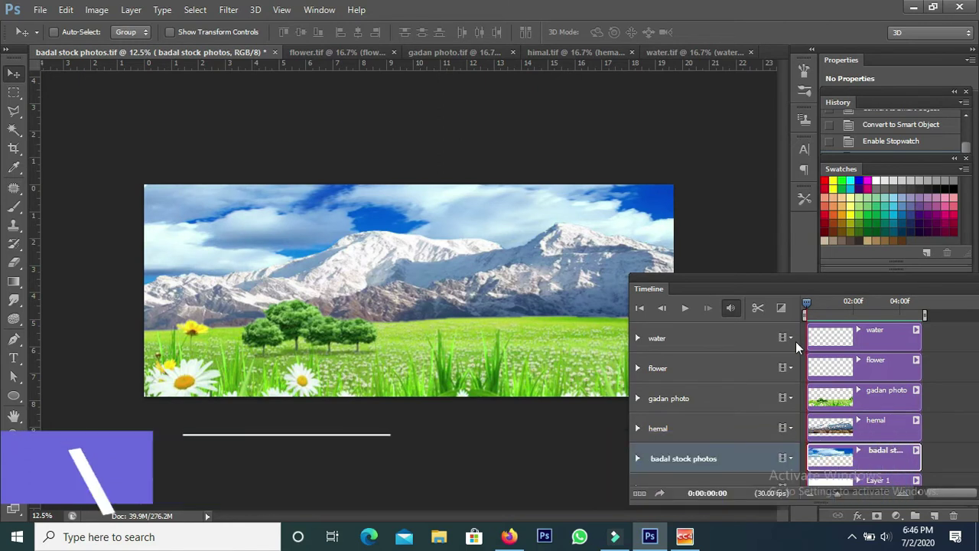
# Keyframe gadan photo's Transform at the start and nudge it five steps left at the end.
pyautogui.click(638, 398)
pyautogui.click(683, 420)
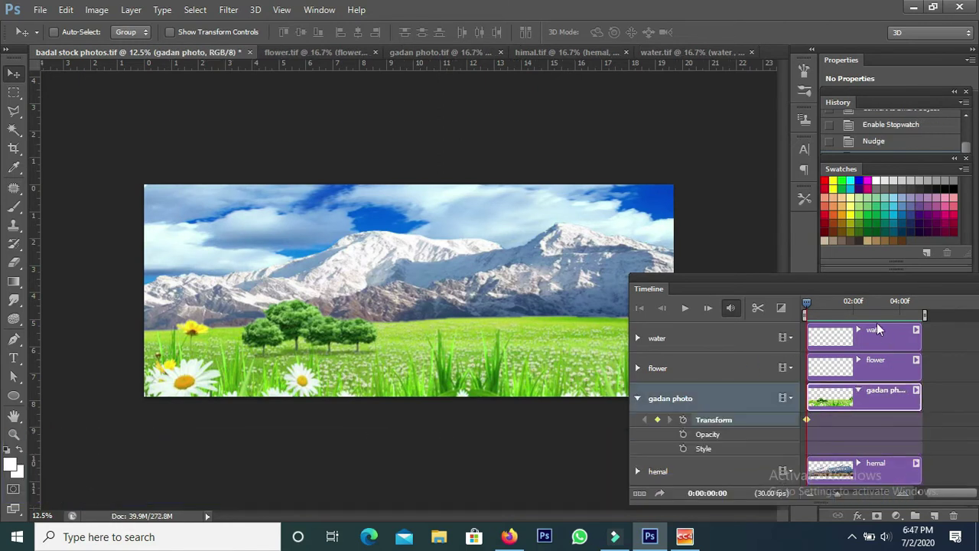
pyautogui.moveTo(805, 303); pyautogui.dragTo(924, 311)
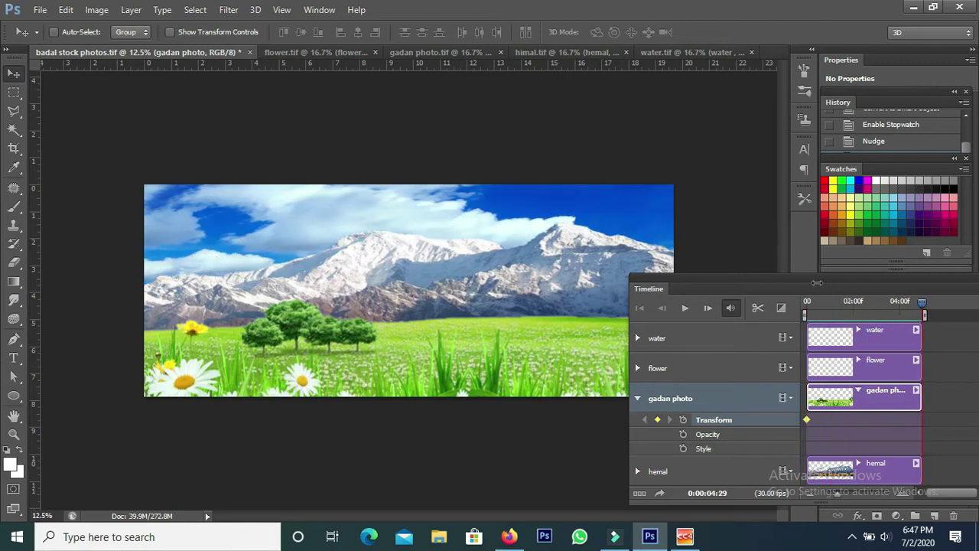
pyautogui.moveTo(794, 287)
pyautogui.mouseDown()
pyautogui.moveTo(784, 351)
pyautogui.moveTo(708, 407)
pyautogui.mouseUp()
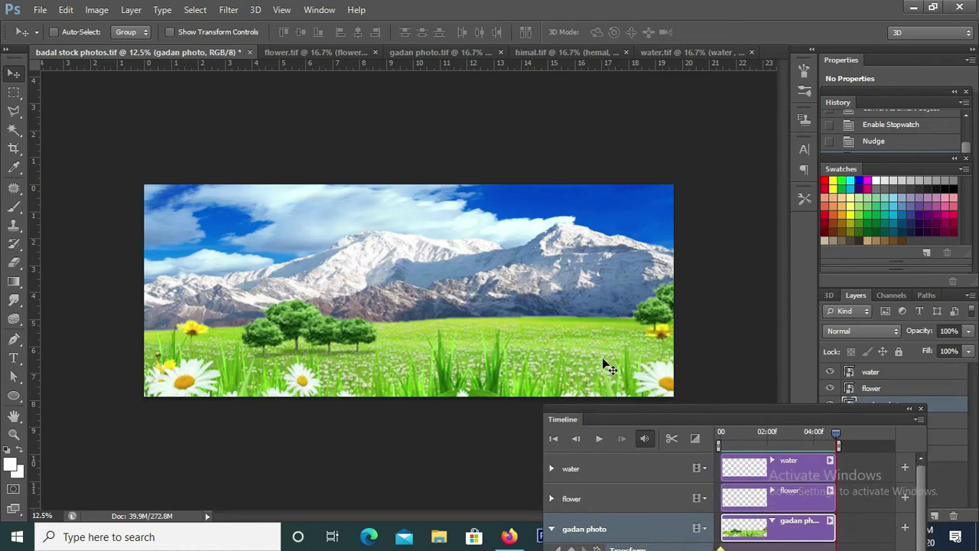
pyautogui.press('Left')
pyautogui.press('Left')
pyautogui.press('Left')
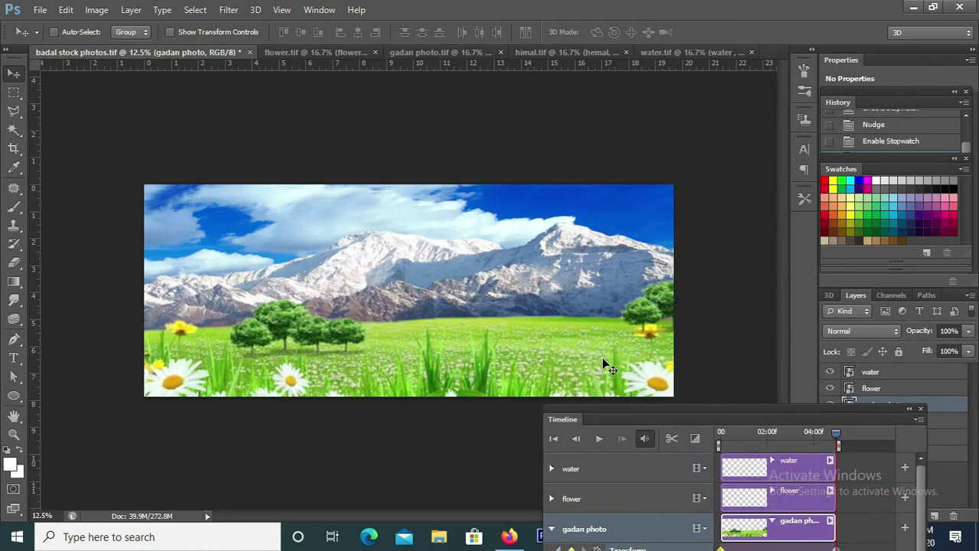
pyautogui.press('Left')
pyautogui.press('Left')
pyautogui.press('Left')
pyautogui.press('Left')
pyautogui.press('Left')
pyautogui.press('Left')
pyautogui.press('Left')
pyautogui.press('Left')
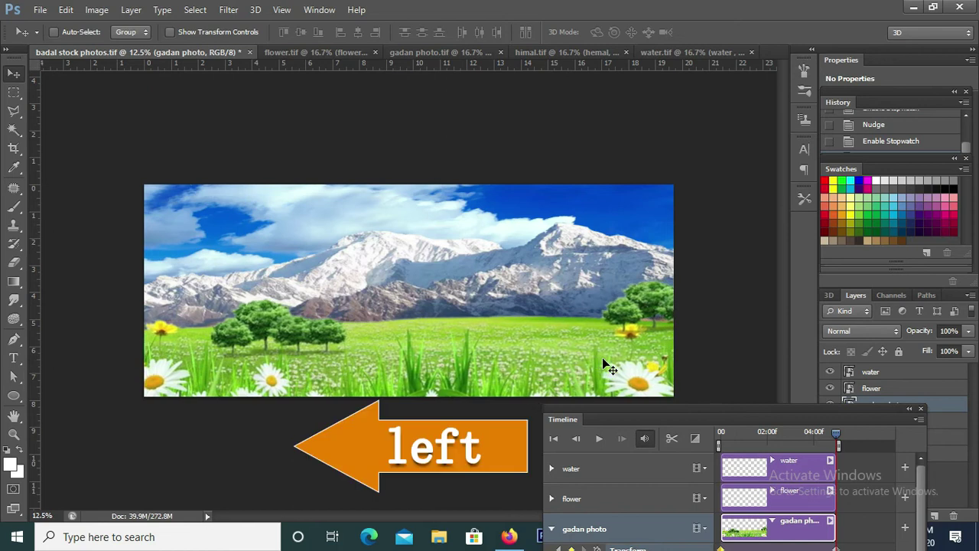
pyautogui.press('Left')
pyautogui.press('Left')
pyautogui.press('Left')
pyautogui.press('Left')
pyautogui.press('Left')
pyautogui.press('Left')
pyautogui.press('Left')
pyautogui.press('Left')
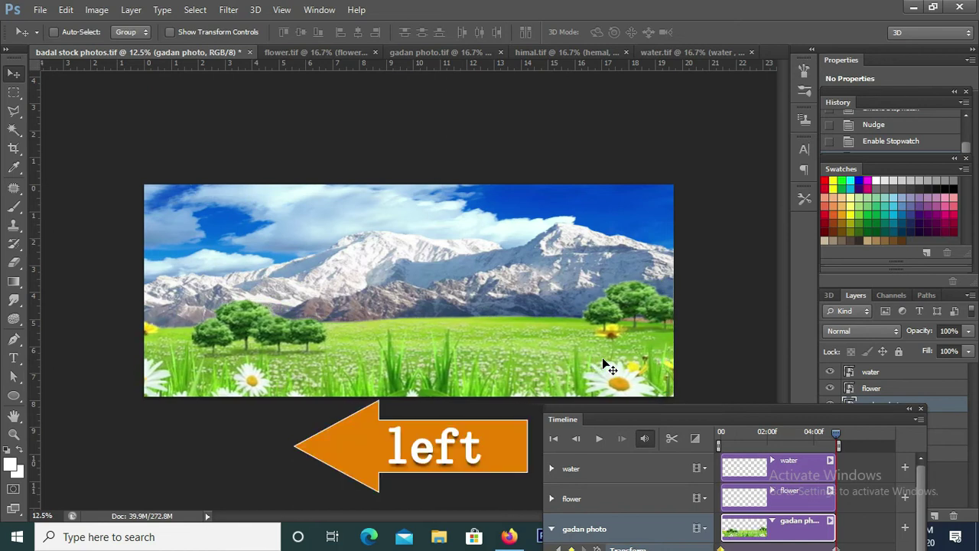
pyautogui.press('Left')
pyautogui.press('Left')
pyautogui.press('Left')
pyautogui.press('Left')
pyautogui.press('Left')
pyautogui.press('Left')
pyautogui.press('Left')
pyautogui.press('Left')
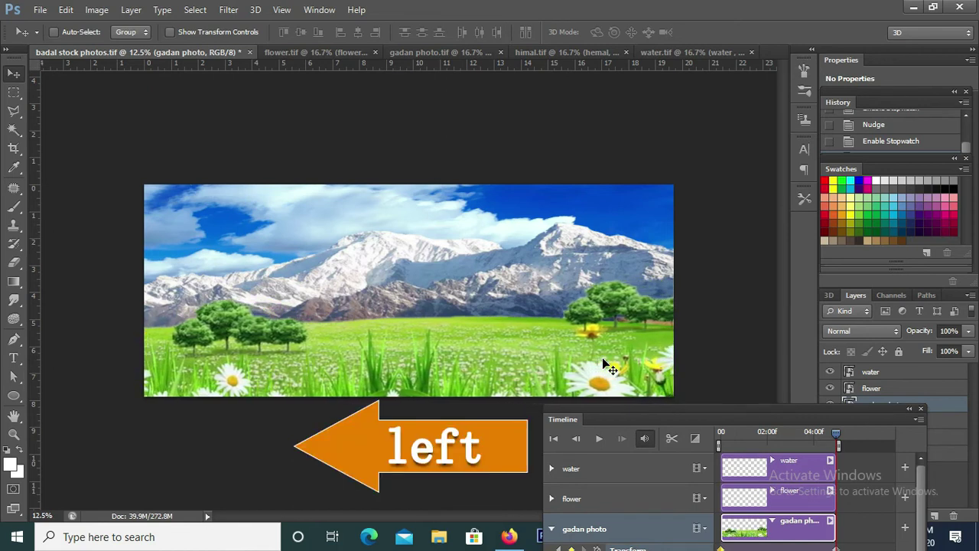
pyautogui.press('Left')
pyautogui.press('Left')
pyautogui.press('Left')
pyautogui.press('Left')
pyautogui.press('Left')
pyautogui.press('Left')
pyautogui.press('Left')
pyautogui.press('Left')
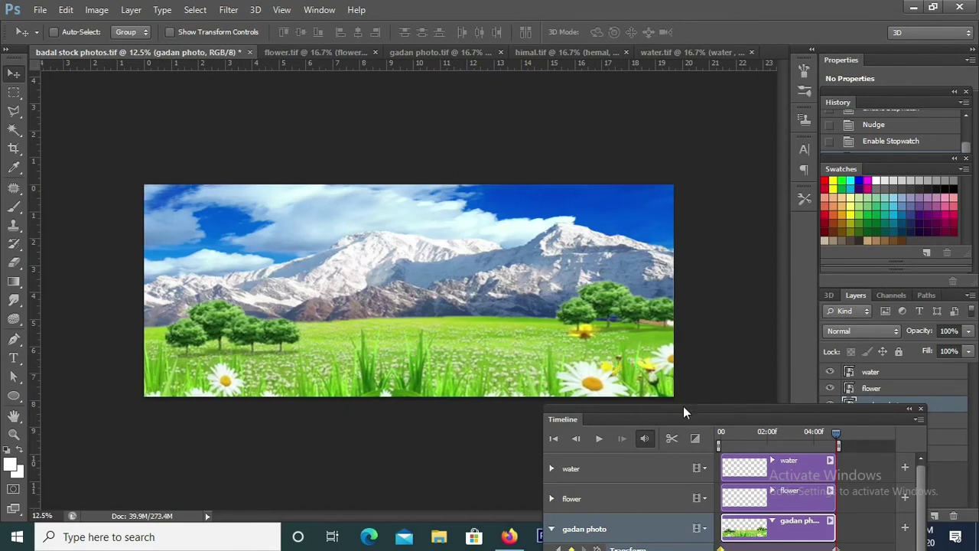
# Collapse the gadan photo properties and replay the animation from the beginning.
pyautogui.moveTo(683, 407); pyautogui.dragTo(694, 326)
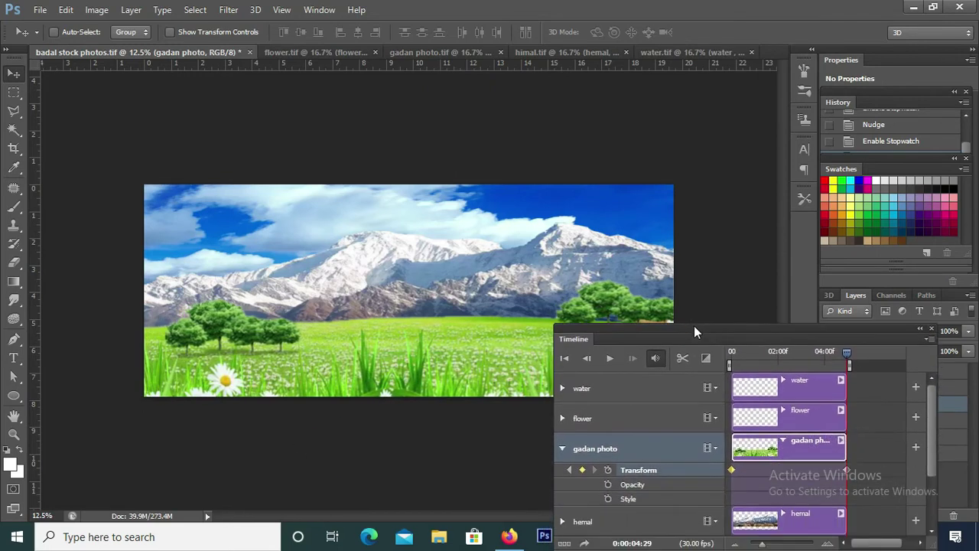
pyautogui.click(563, 449)
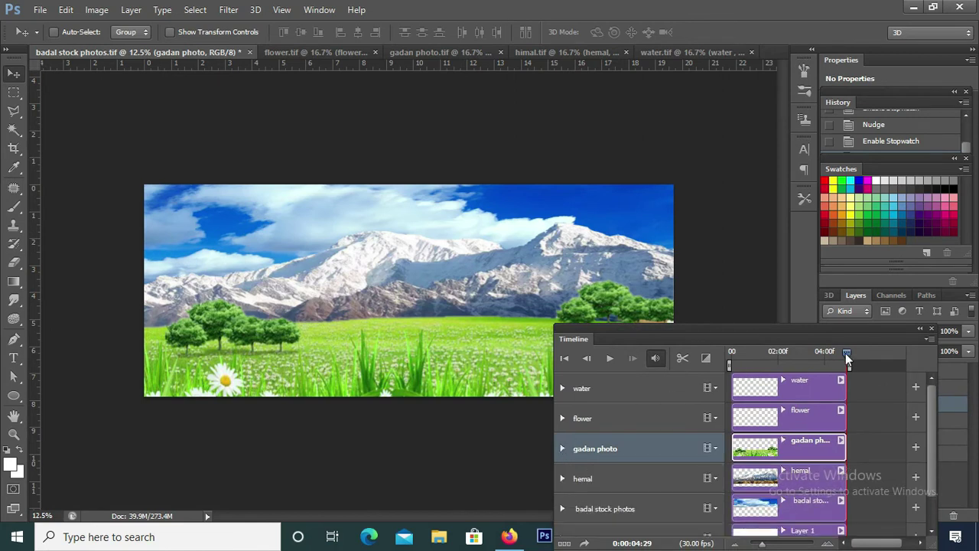
pyautogui.moveTo(847, 358); pyautogui.dragTo(718, 366)
# Preview the animation, clear the flower layer's Position keyframes, and go to the final frame.
pyautogui.press('space')
pyautogui.click(562, 419)
pyautogui.click(607, 439)
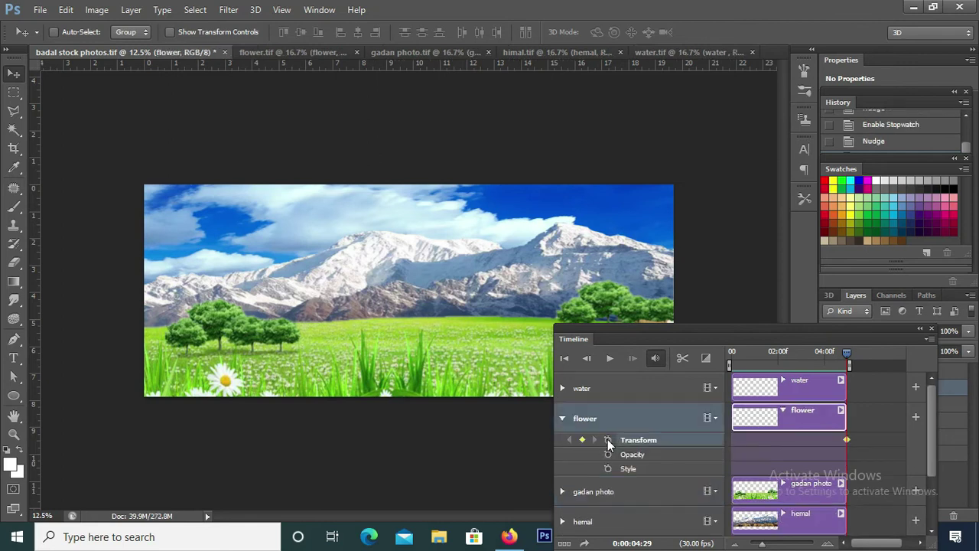
pyautogui.click(608, 439)
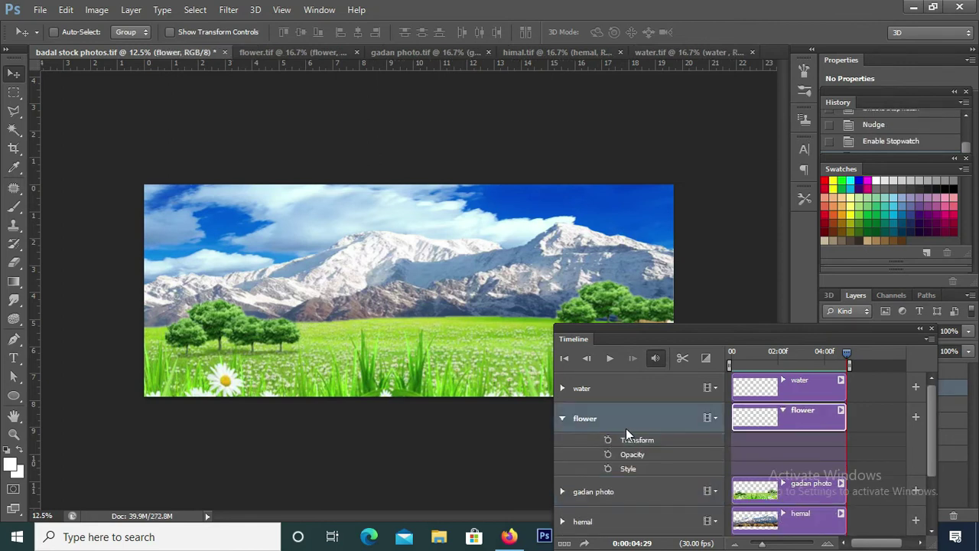
pyautogui.moveTo(847, 357); pyautogui.dragTo(717, 390)
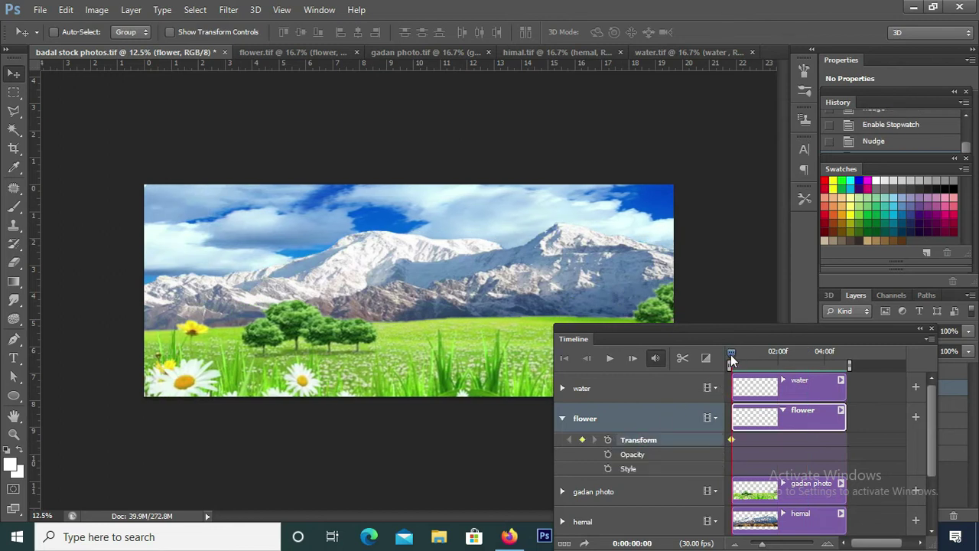
pyautogui.moveTo(732, 359); pyautogui.dragTo(849, 376)
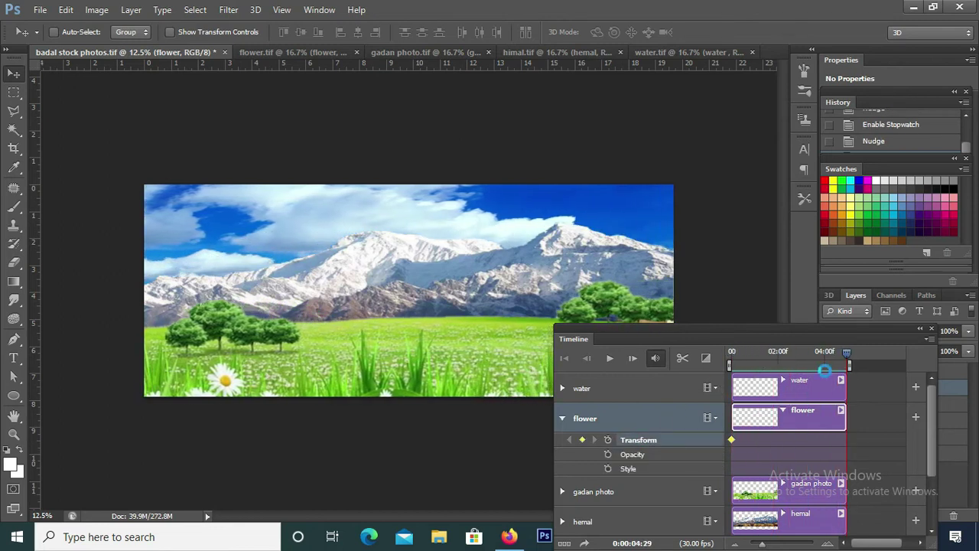
# Nudge the flower cluster right in 36 steps until it is fully off the canvas.
pyautogui.press('Right')
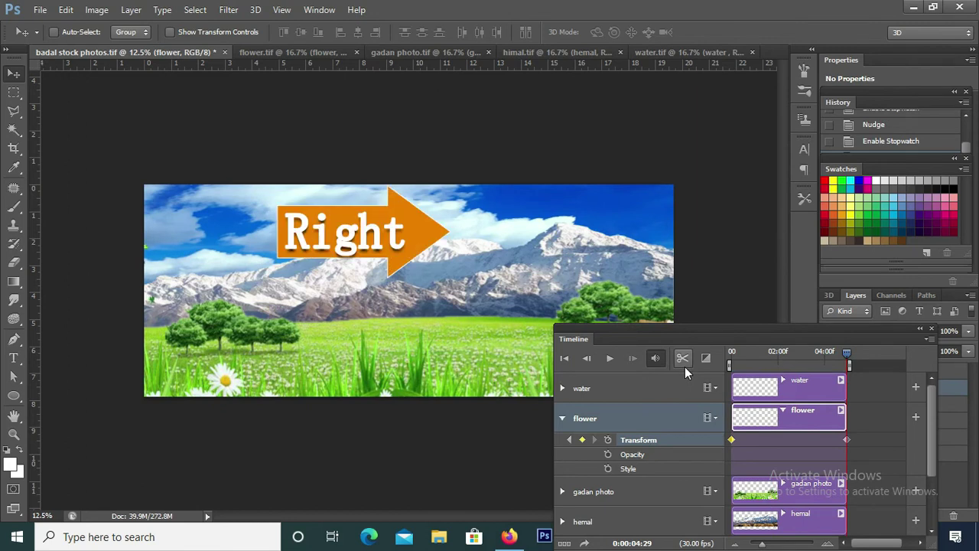
pyautogui.press('Right')
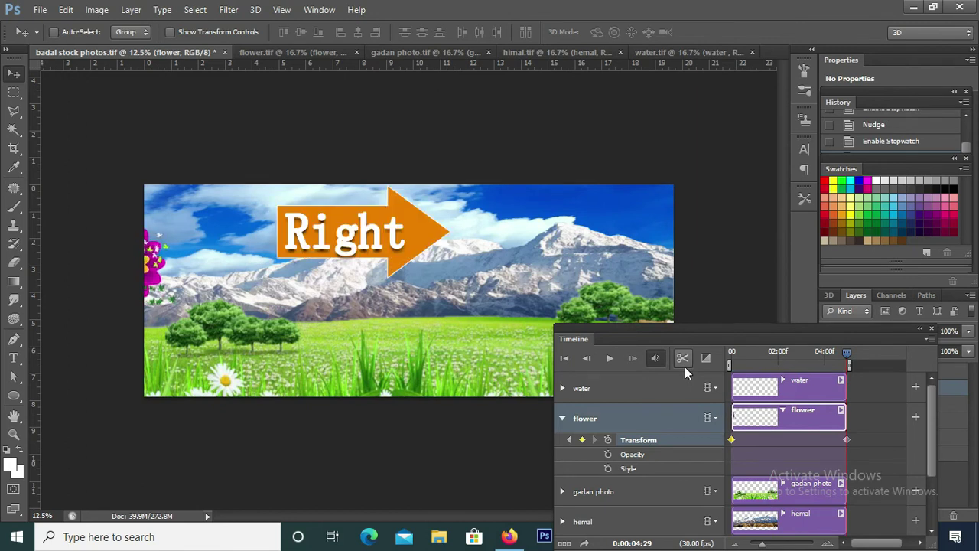
pyautogui.press('Right')
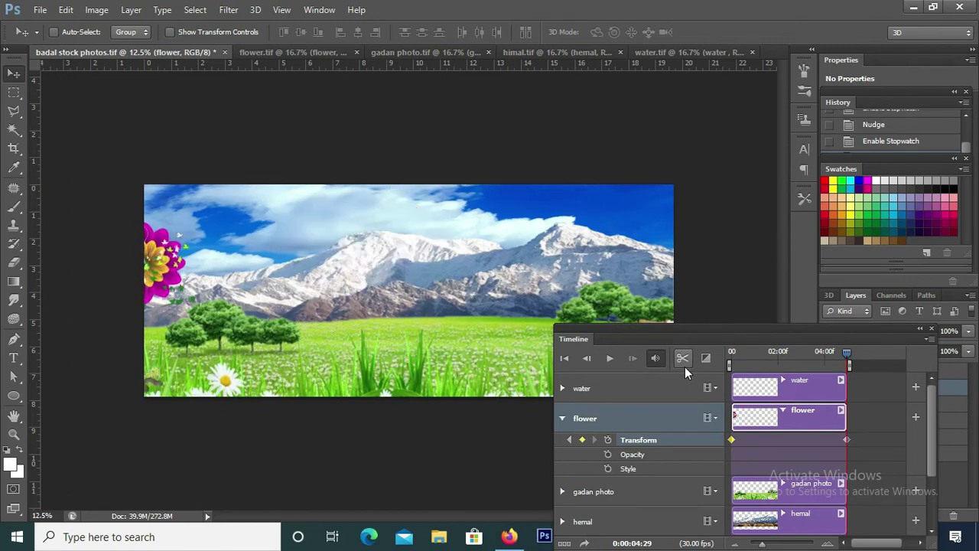
pyautogui.press('Right')
pyautogui.press('Right')
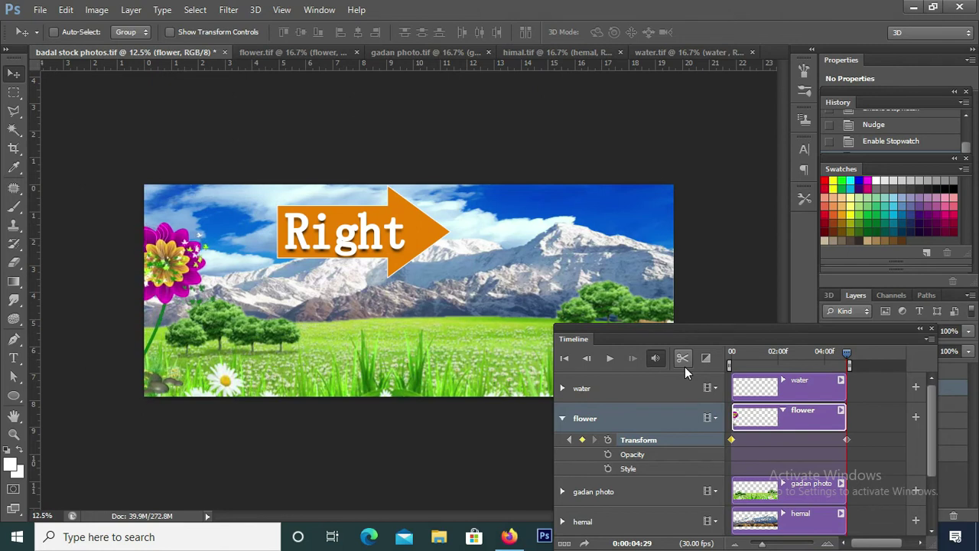
pyautogui.press('Right')
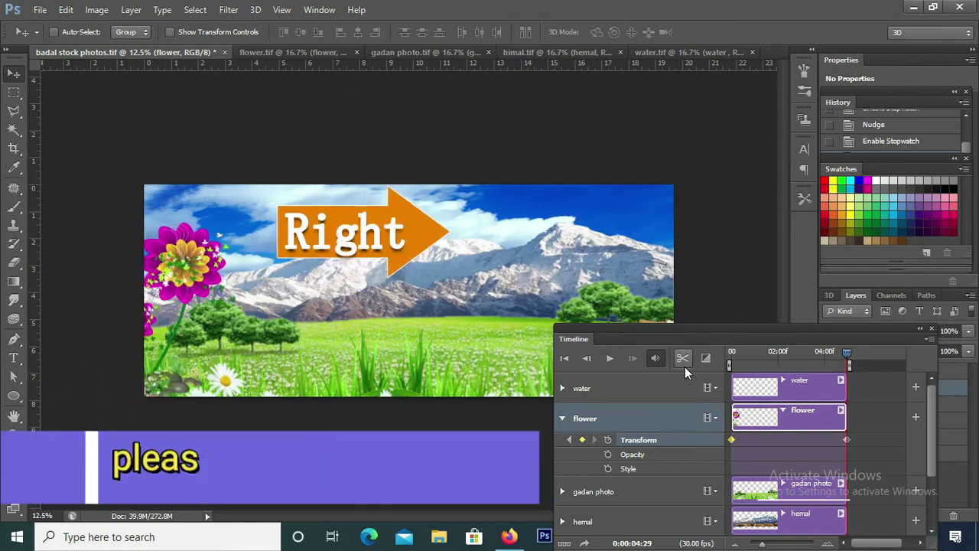
pyautogui.press('Right')
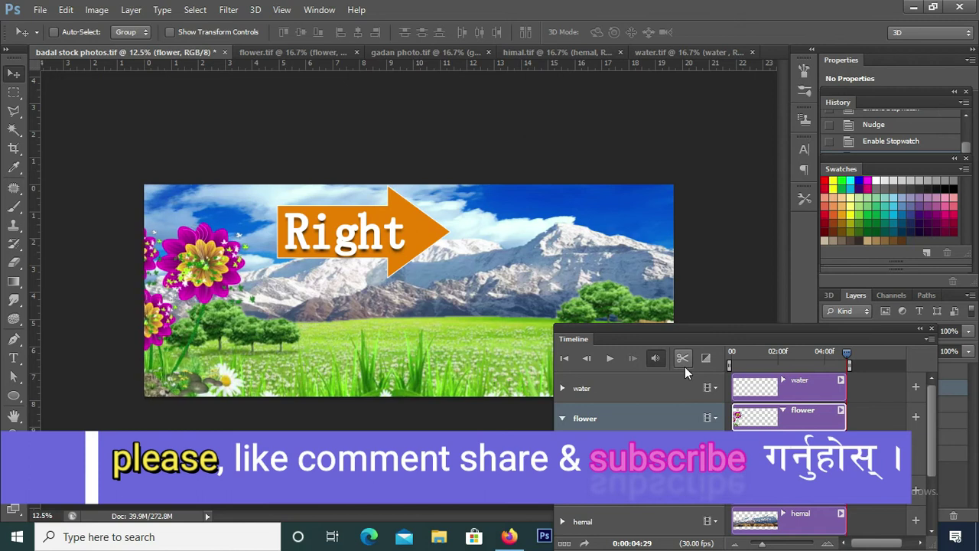
pyautogui.press('Right')
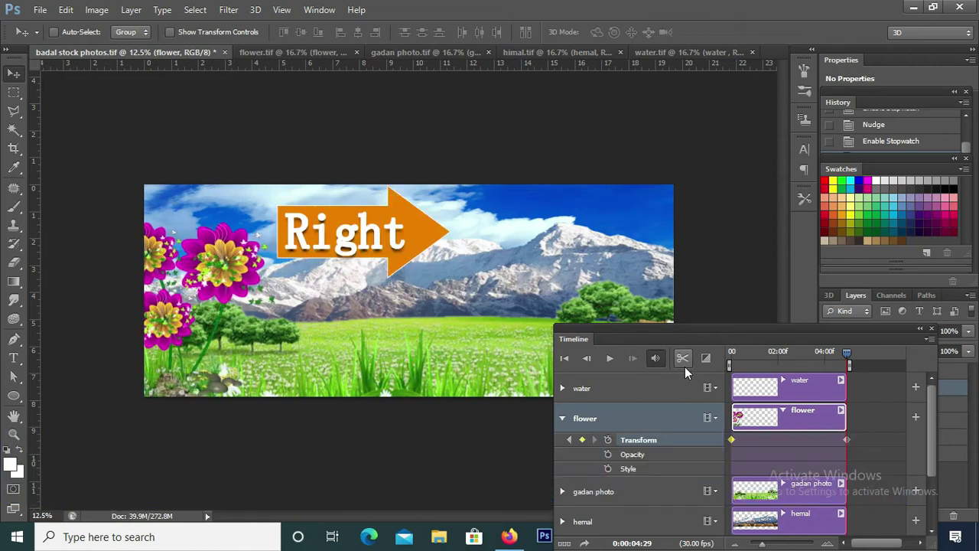
pyautogui.press('Right')
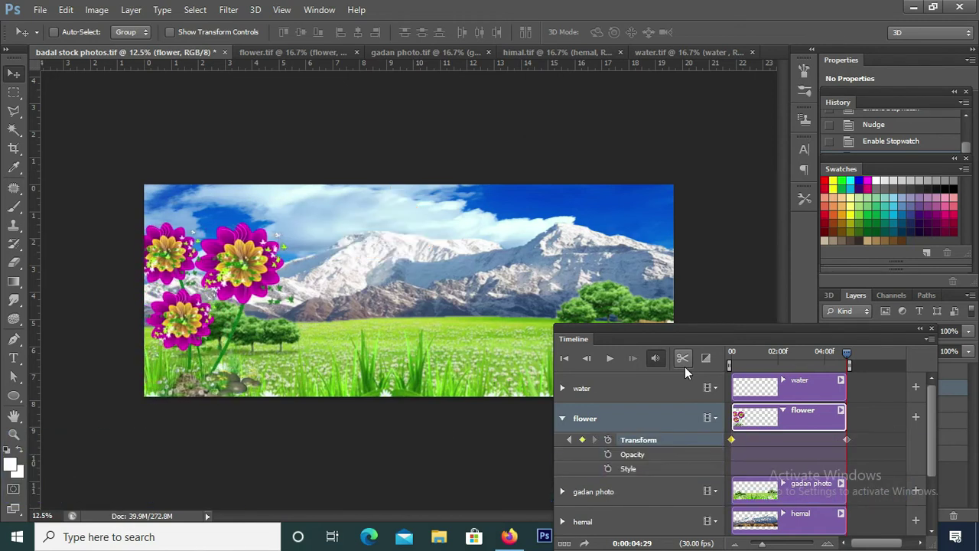
pyautogui.press('Right')
pyautogui.press('Right')
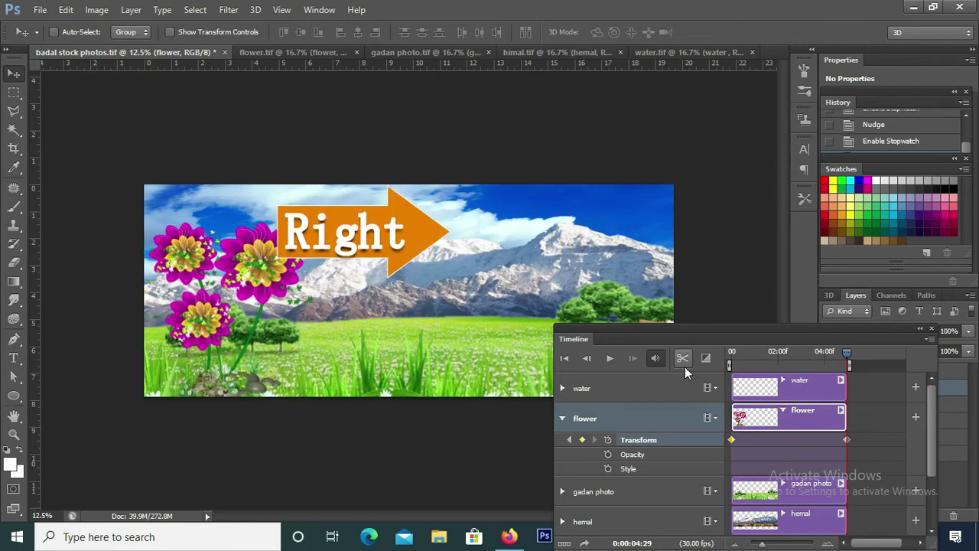
pyautogui.press('Right')
pyautogui.press('Right')
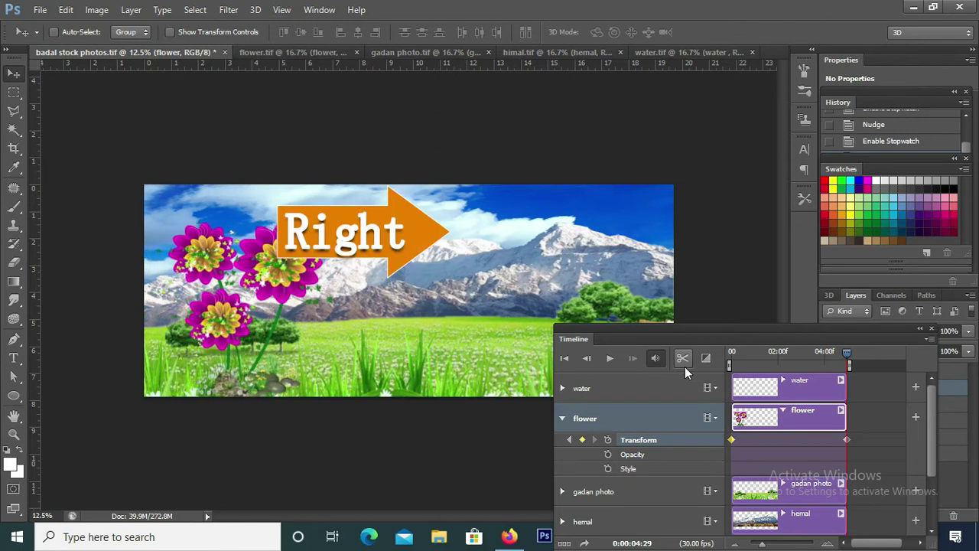
pyautogui.press('Right')
pyautogui.press('Right')
pyautogui.press('Right')
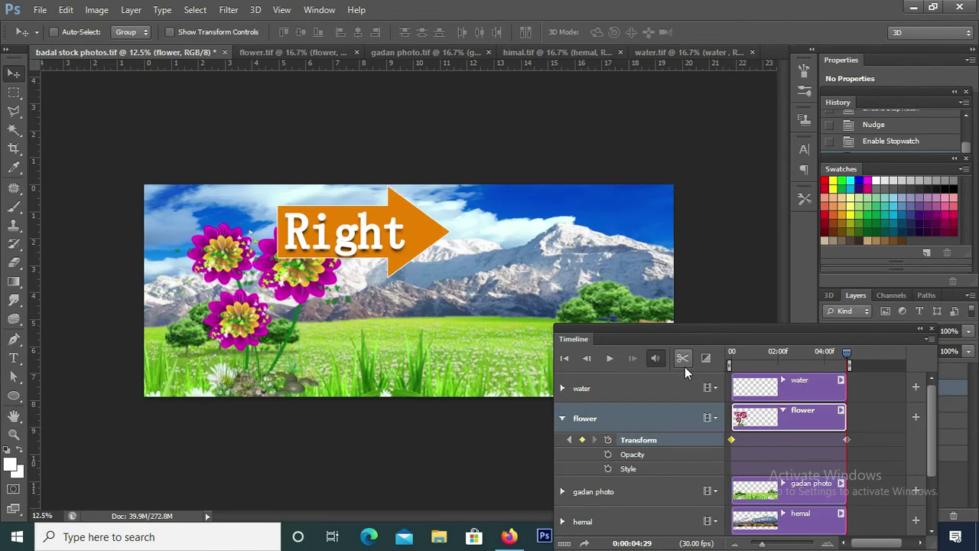
pyautogui.press('Right')
pyautogui.press('Right')
pyautogui.press('Right')
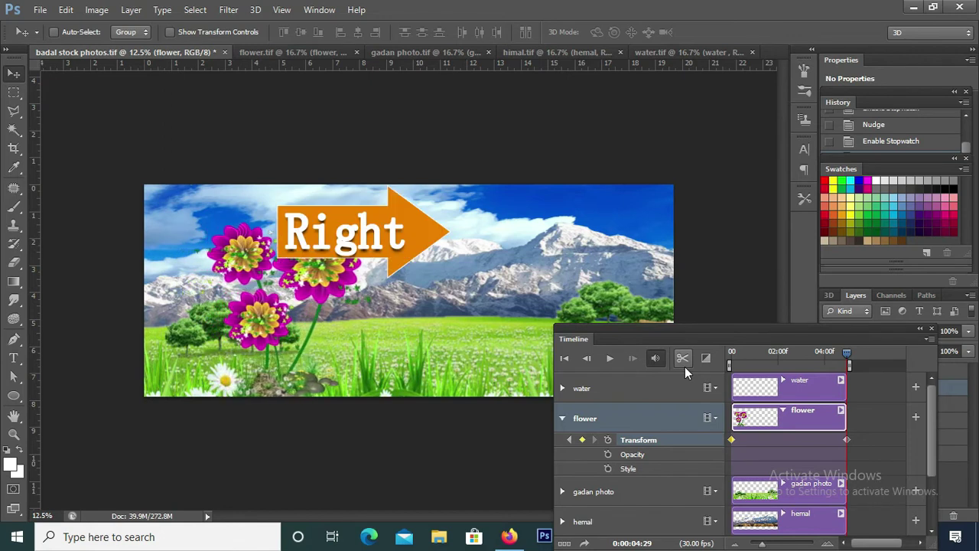
pyautogui.press('Right')
pyautogui.press('Right')
pyautogui.press('Right')
pyautogui.press('Right')
pyautogui.press('Right')
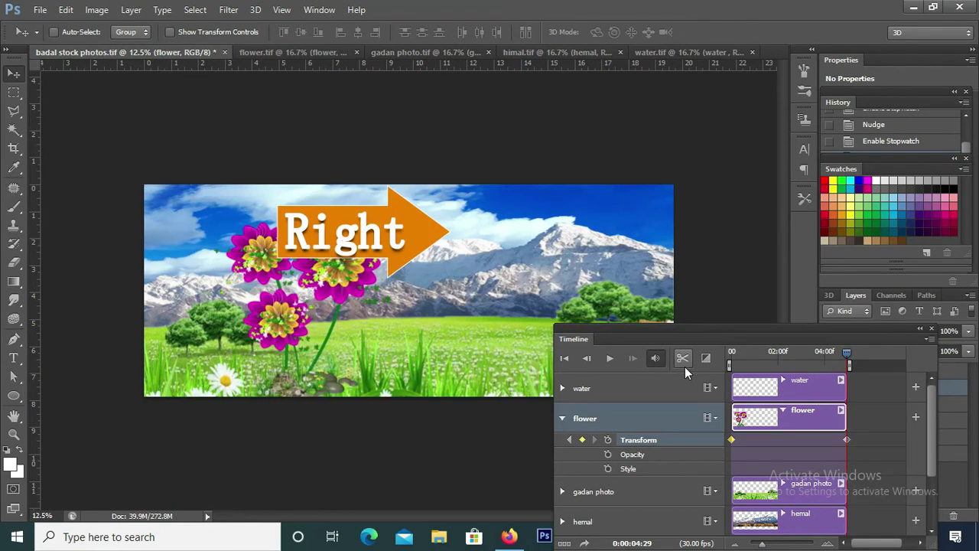
pyautogui.press('Right')
pyautogui.press('Right')
pyautogui.press('Right')
pyautogui.press('Right')
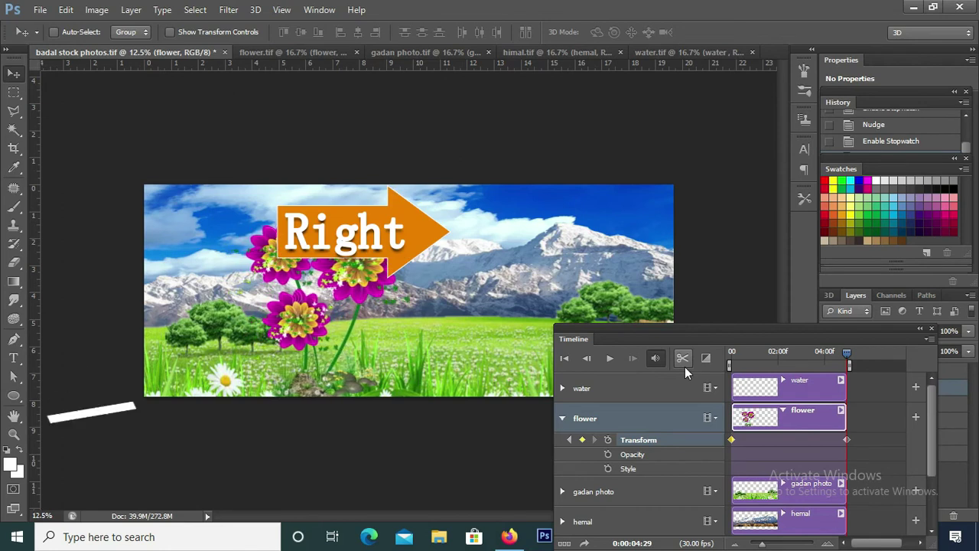
pyautogui.press('Right')
pyautogui.press('Right')
pyautogui.press('Right')
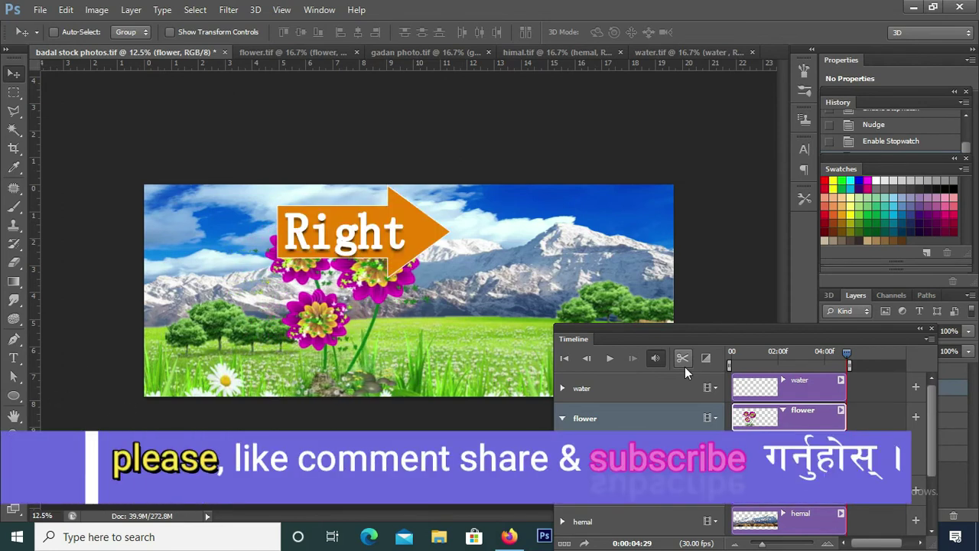
pyautogui.press('Right')
pyautogui.press('Right')
pyautogui.press('Right')
pyautogui.press('Right')
pyautogui.press('Right')
pyautogui.press('Right')
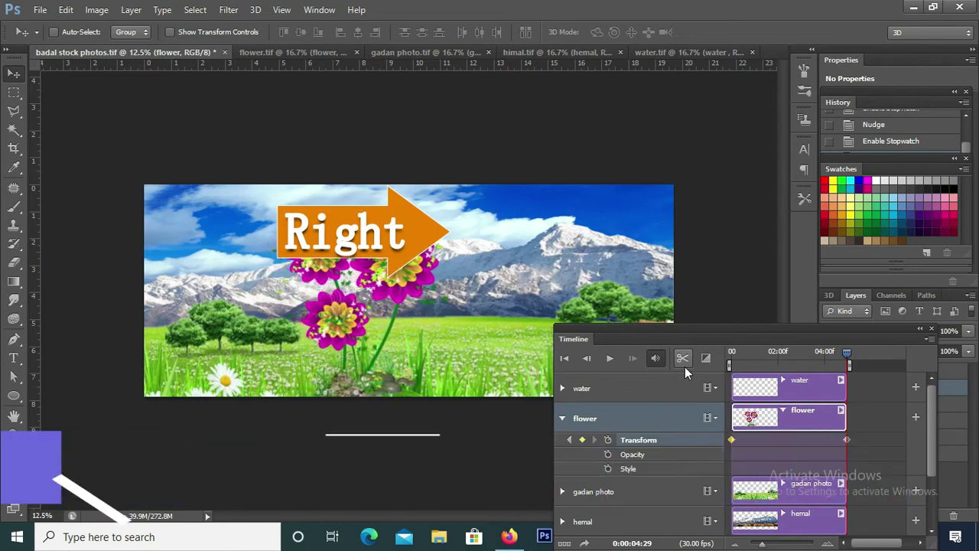
pyautogui.press('Right')
pyautogui.press('Right')
pyautogui.press('Right')
pyautogui.press('Right')
pyautogui.press('Right')
pyautogui.press('Right')
pyautogui.press('Right')
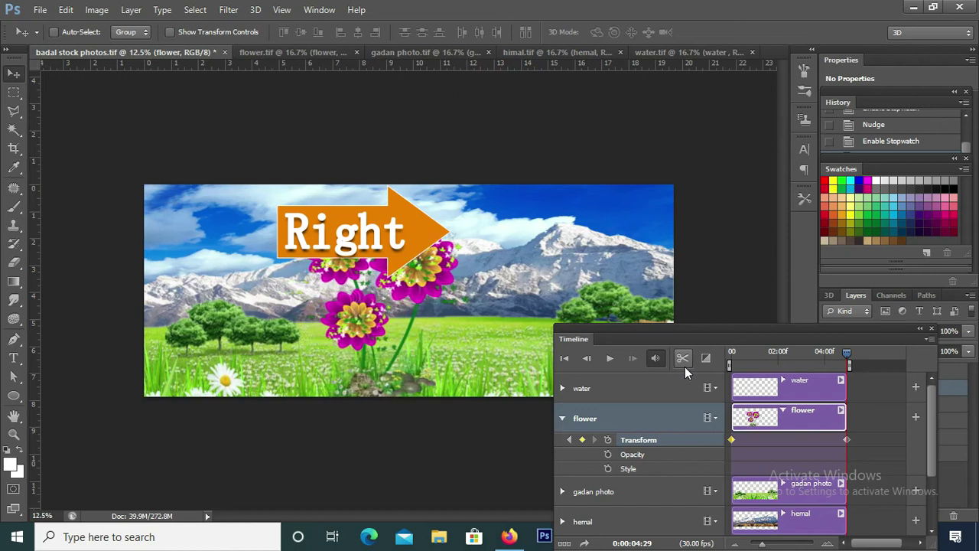
pyautogui.press('Right')
pyautogui.press('Right')
pyautogui.press('Right')
pyautogui.press('Right')
pyautogui.press('Right')
pyautogui.press('Right')
pyautogui.press('Right')
pyautogui.press('Right')
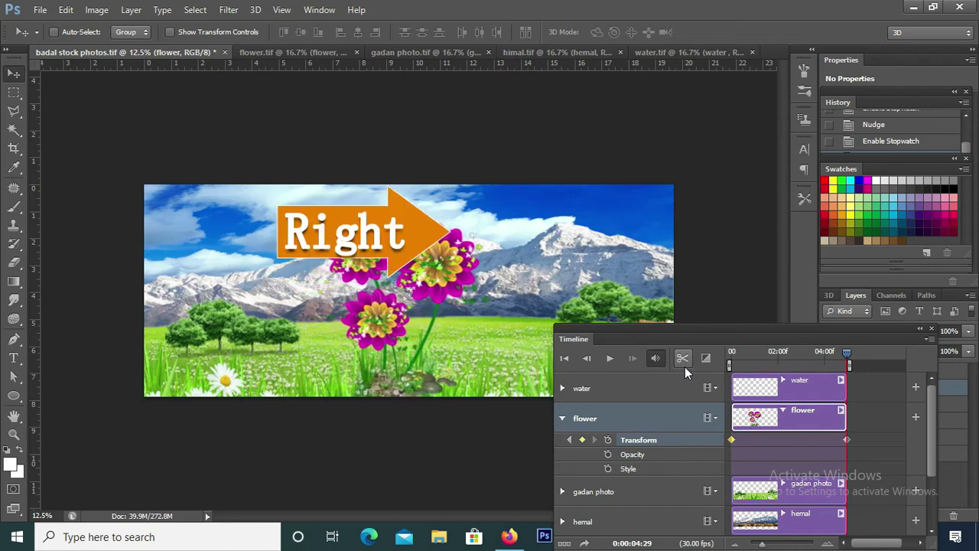
pyautogui.press('Right')
pyautogui.press('Right')
pyautogui.press('Right')
pyautogui.press('Right')
pyautogui.press('Right')
pyautogui.press('Right')
pyautogui.press('Right')
pyautogui.press('Right')
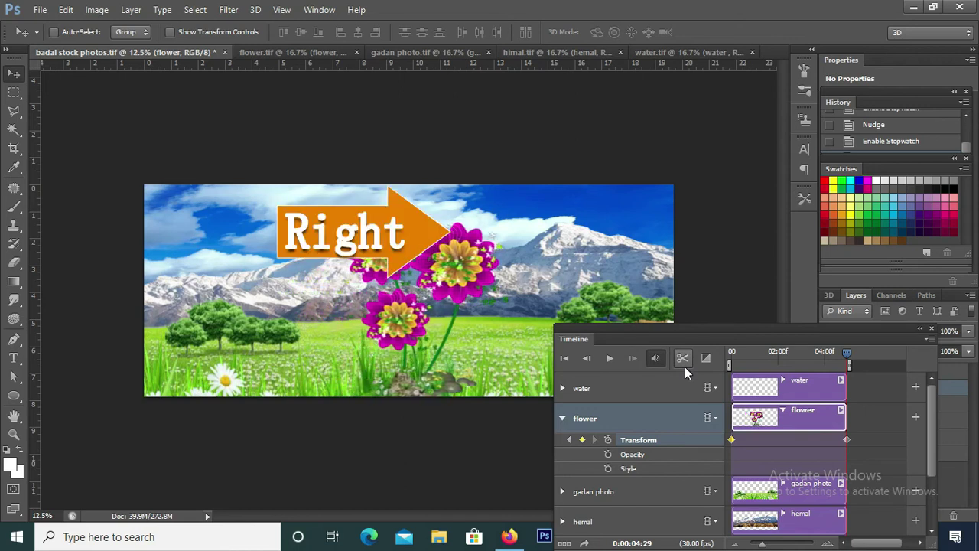
pyautogui.press('Right')
pyautogui.press('Right')
pyautogui.press('Right')
pyautogui.press('Right')
pyautogui.press('Right')
pyautogui.press('Right')
pyautogui.press('Right')
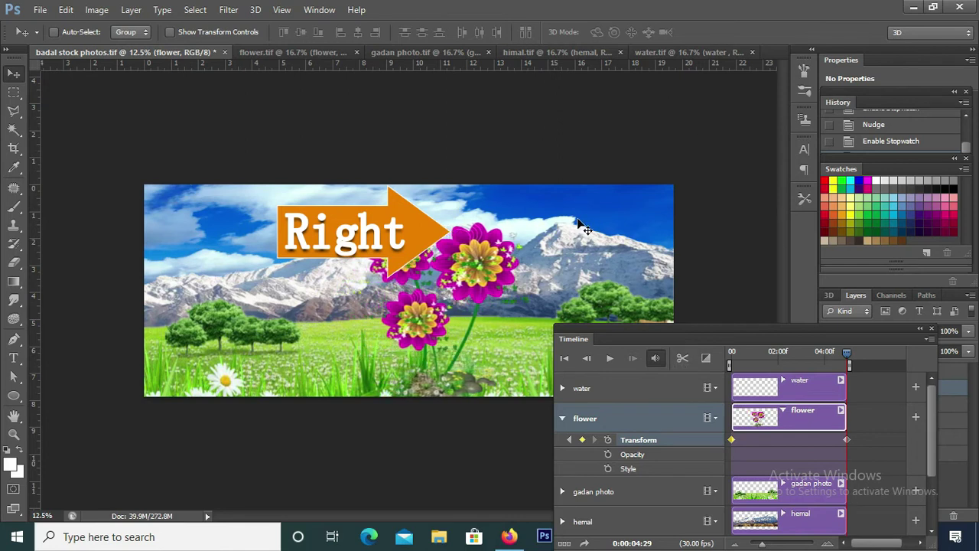
pyautogui.press('Right')
pyautogui.press('Right')
pyautogui.press('Right')
pyautogui.press('Right')
pyautogui.press('Right')
pyautogui.press('Right')
pyautogui.press('Right')
pyautogui.press('Right')
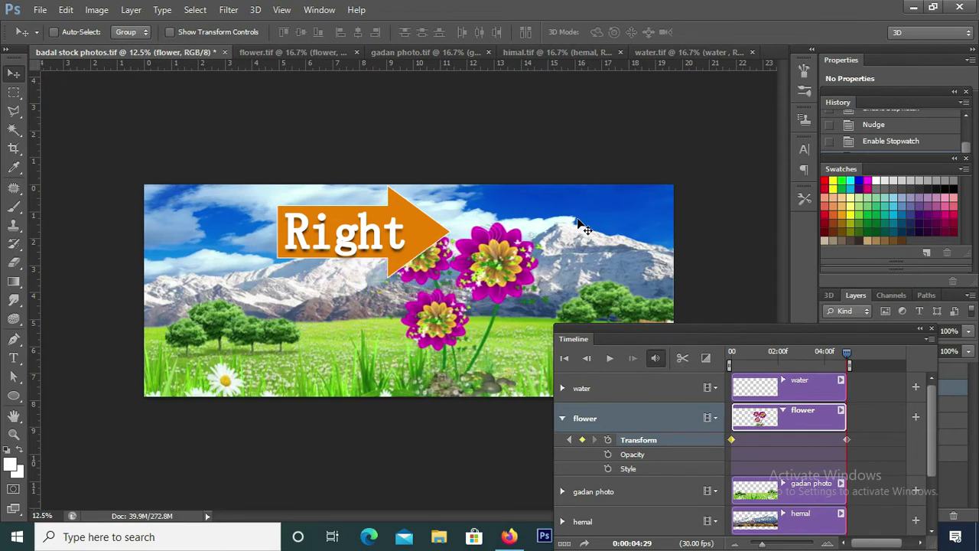
pyautogui.press('Right')
pyautogui.press('Right')
pyautogui.press('Right')
pyautogui.press('Right')
pyautogui.press('Right')
pyautogui.press('Right')
pyautogui.press('Right')
pyautogui.press('Right')
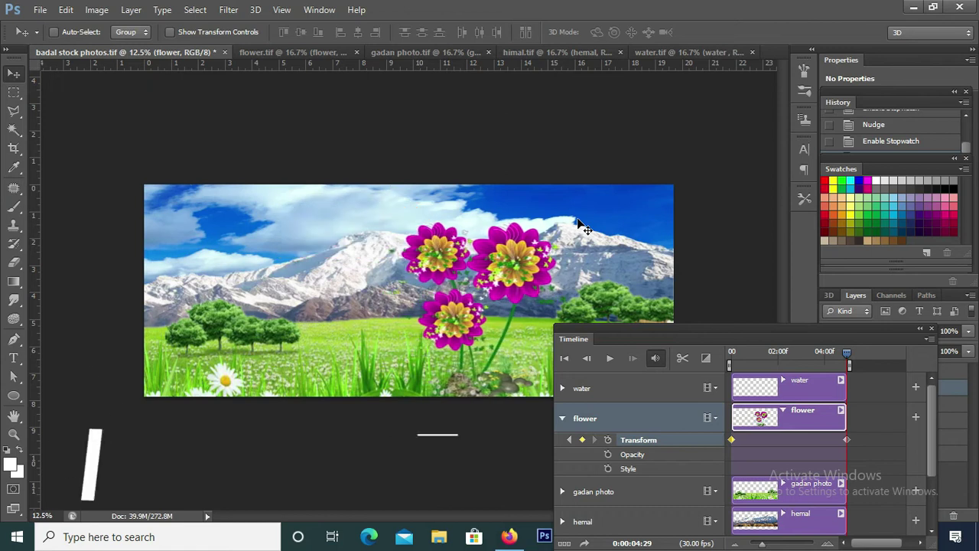
pyautogui.press('Right')
pyautogui.press('Right')
pyautogui.press('Right')
pyautogui.press('Right')
pyautogui.press('Right')
pyautogui.press('Right')
pyautogui.press('Right')
pyautogui.press('Right')
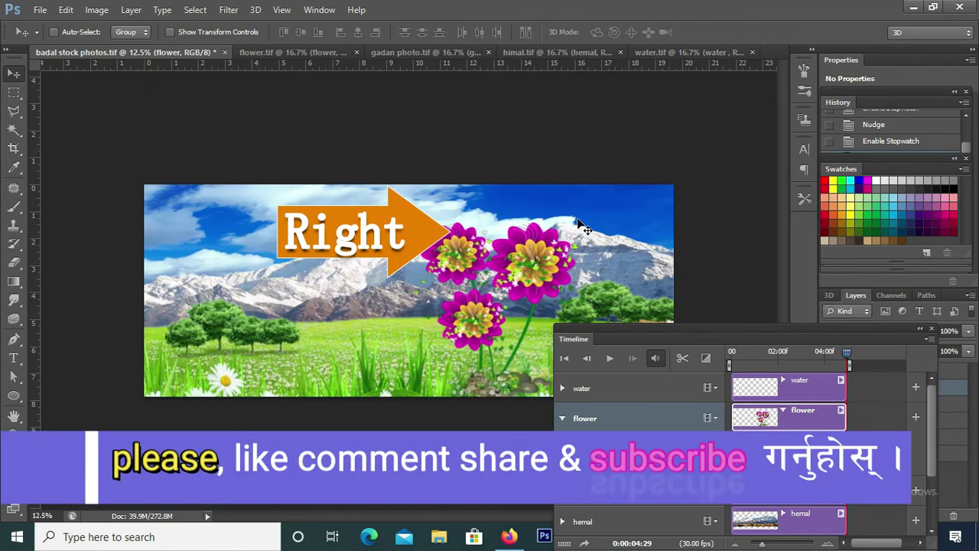
pyautogui.press('Right')
pyautogui.press('Right')
pyautogui.press('Right')
pyautogui.press('Right')
pyautogui.press('Right')
pyautogui.press('Right')
pyautogui.press('Right')
pyautogui.press('Right')
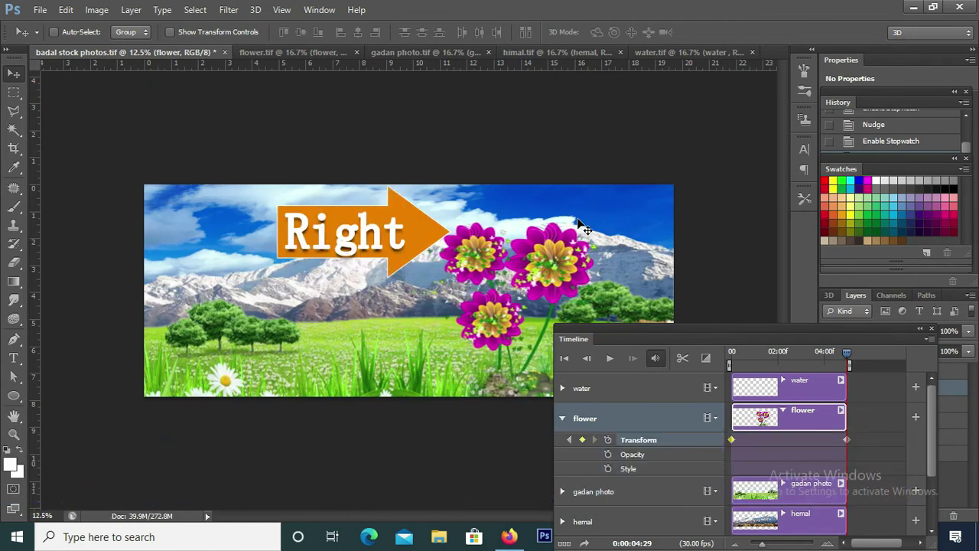
pyautogui.press('Right')
pyautogui.press('Right')
pyautogui.press('Right')
pyautogui.press('Right')
pyautogui.press('Right')
pyautogui.press('Right')
pyautogui.press('Right')
pyautogui.press('Right')
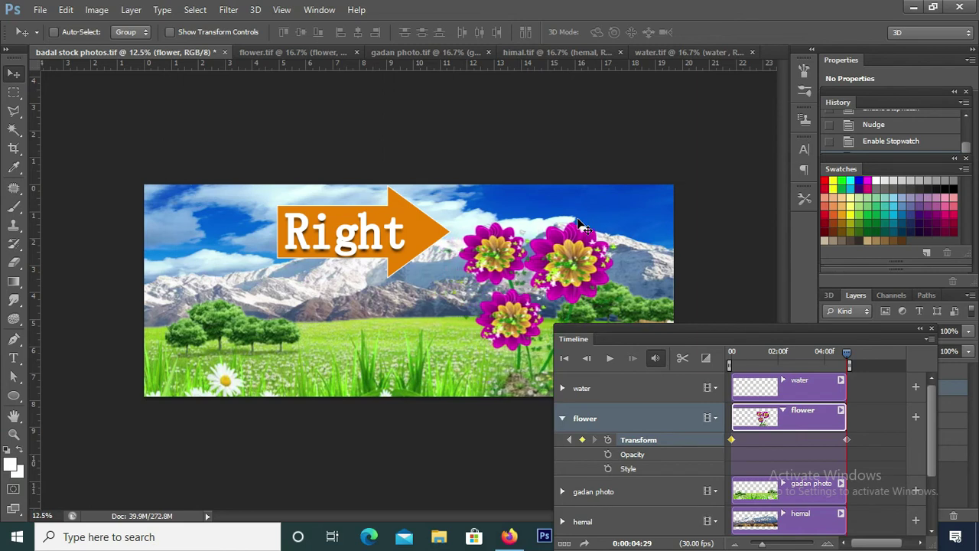
pyautogui.press('Right')
pyautogui.press('Right')
pyautogui.press('Right')
pyautogui.press('Right')
pyautogui.press('Right')
pyautogui.press('Right')
pyautogui.press('Right')
pyautogui.press('Right')
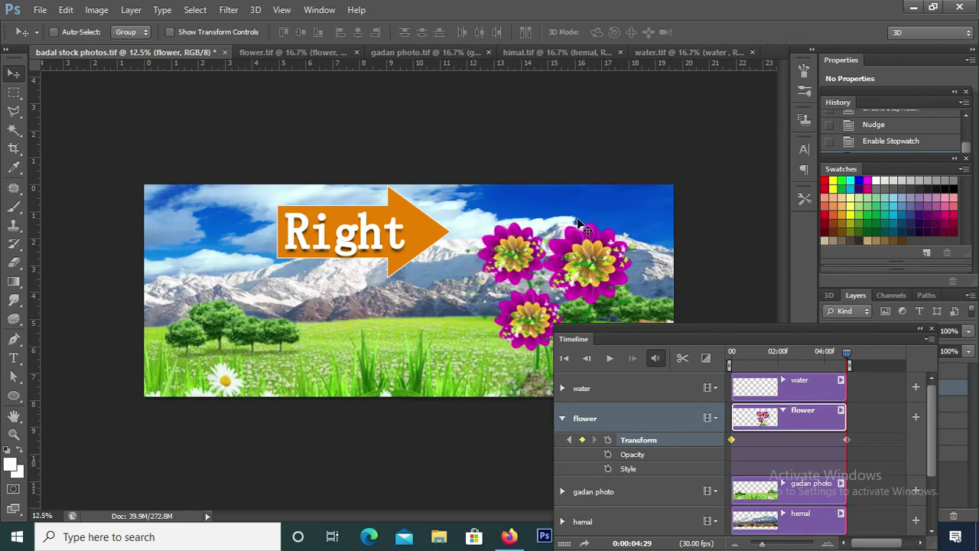
pyautogui.press('Right')
pyautogui.press('Right')
pyautogui.press('Right')
pyautogui.press('Right')
pyautogui.press('Right')
pyautogui.press('Right')
pyautogui.press('Right')
pyautogui.press('Right')
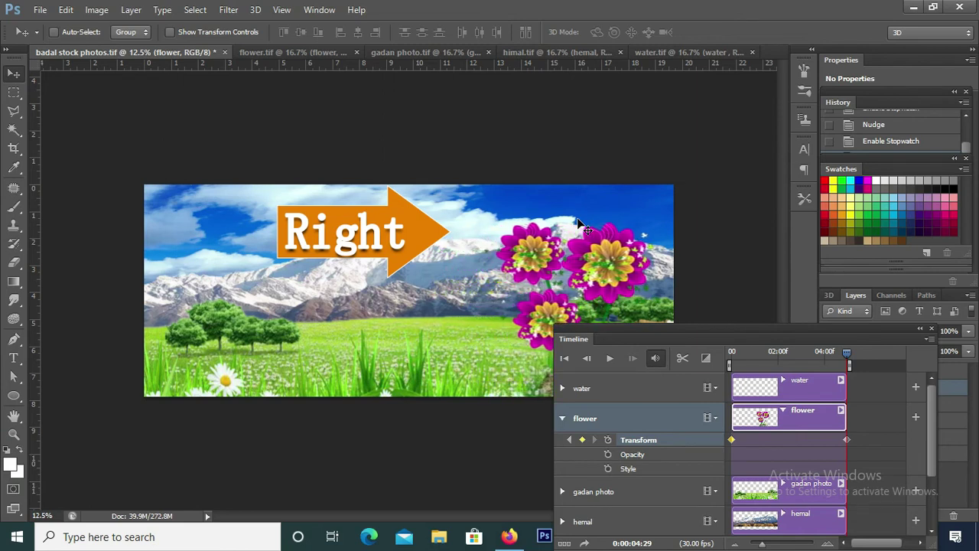
pyautogui.press('Right')
pyautogui.press('Right')
pyautogui.press('Right')
pyautogui.press('Right')
pyautogui.press('Right')
pyautogui.press('Right')
pyautogui.press('Right')
pyautogui.press('Right')
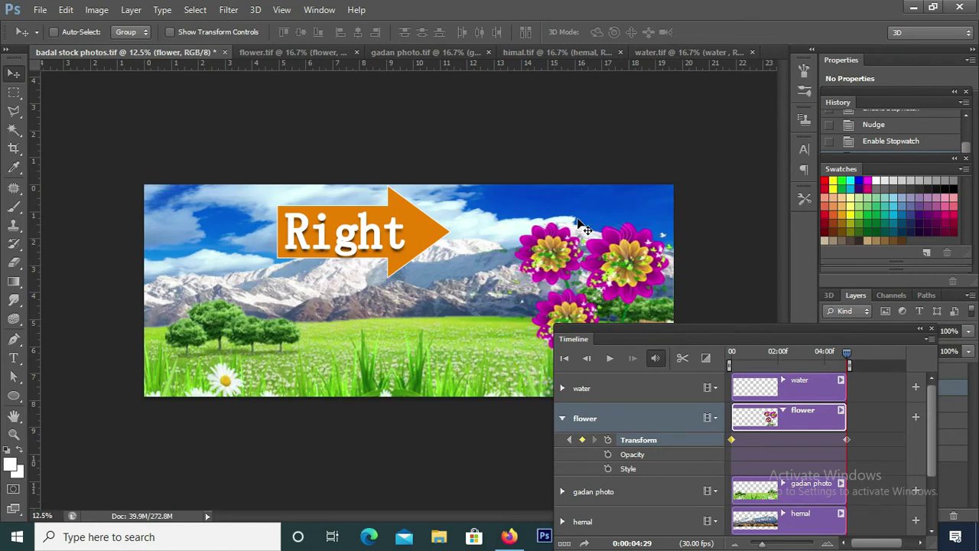
pyautogui.press('Right')
pyautogui.press('Right')
pyautogui.press('Right')
pyautogui.press('Right')
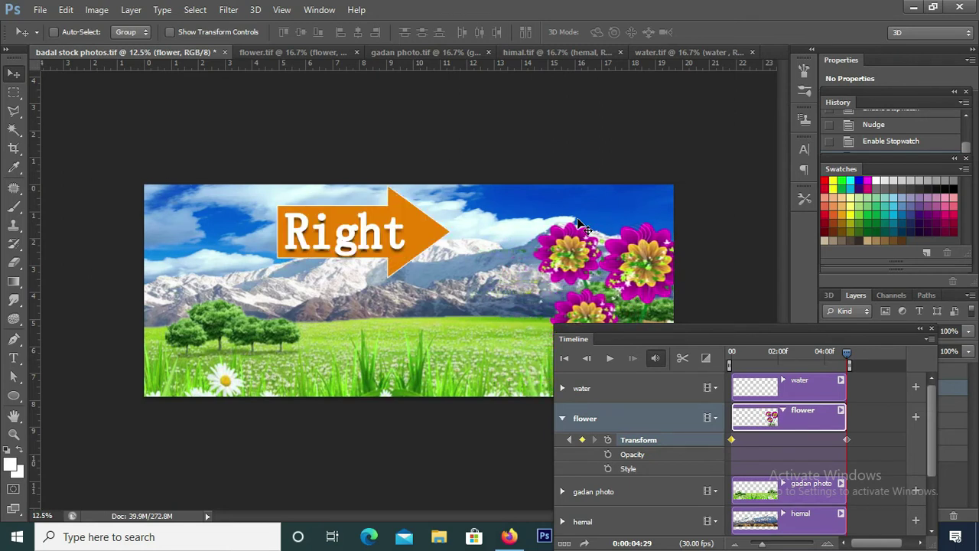
pyautogui.press('Right')
pyautogui.press('Right')
pyautogui.press('Right')
pyautogui.press('Right')
pyautogui.press('Right')
pyautogui.press('Right')
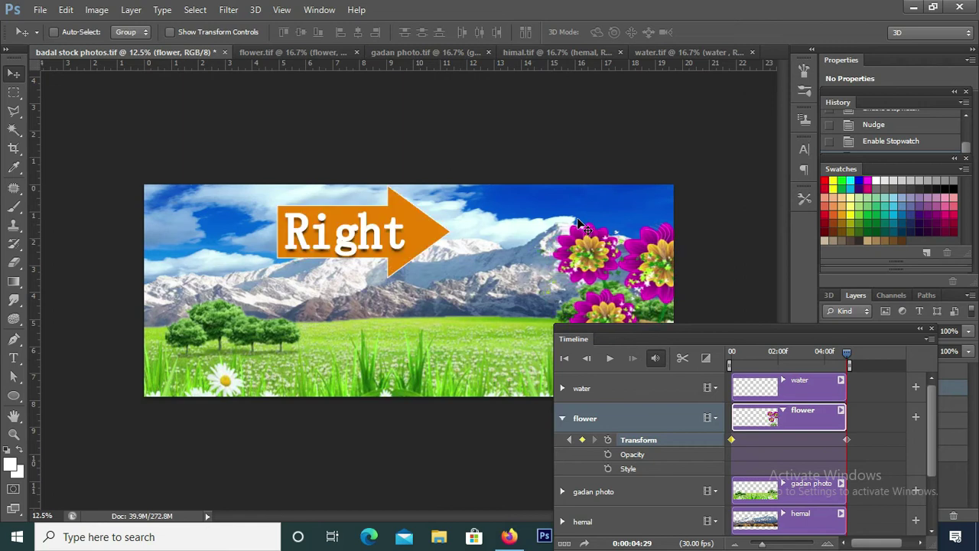
pyautogui.press('Right')
pyautogui.press('Right')
pyautogui.press('Right')
pyautogui.press('Right')
pyautogui.press('Right')
pyautogui.press('Right')
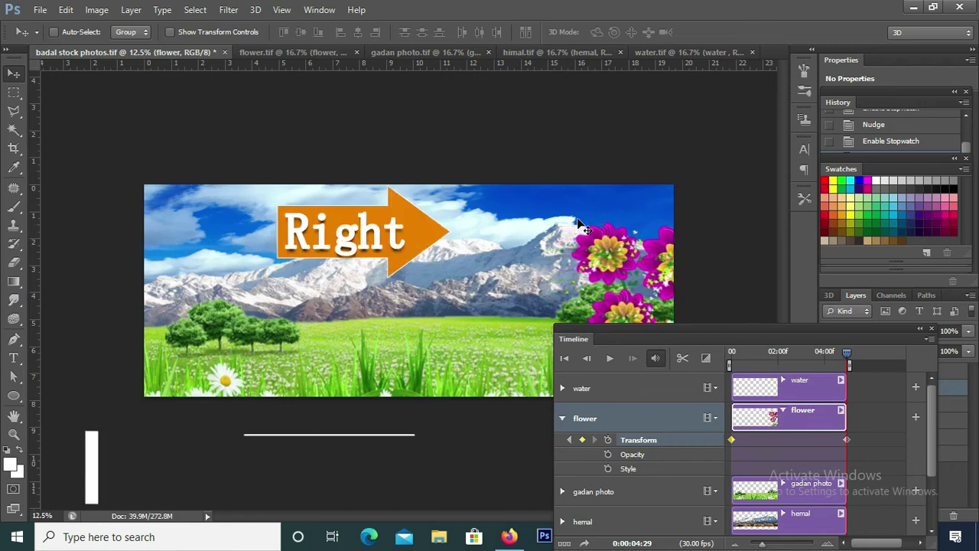
pyautogui.press('Right')
pyautogui.press('Right')
pyautogui.press('Right')
pyautogui.press('Right')
pyautogui.press('Right')
pyautogui.press('Right')
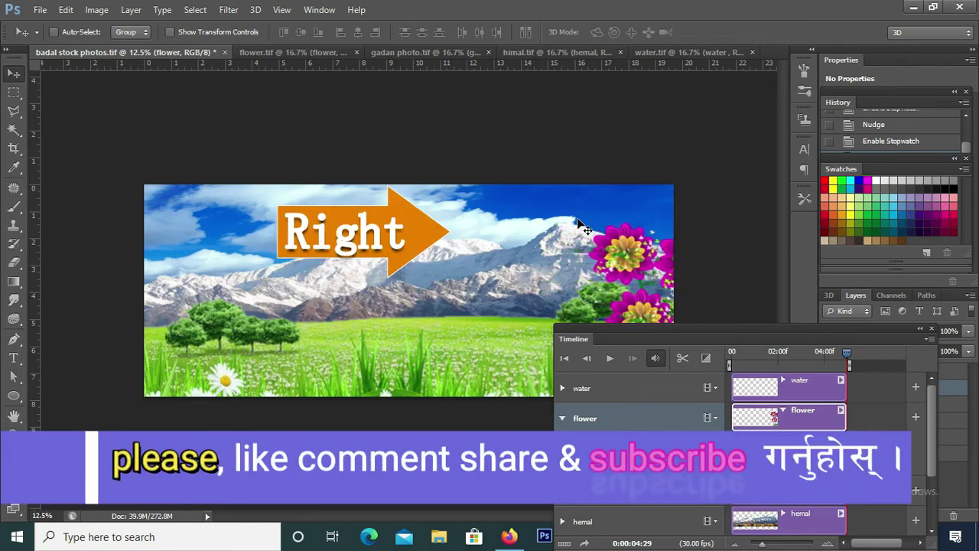
pyautogui.press('Right')
pyautogui.press('Right')
pyautogui.press('Right')
pyautogui.press('Right')
pyautogui.press('Right')
pyautogui.press('Right')
pyautogui.press('Right')
pyautogui.press('Right')
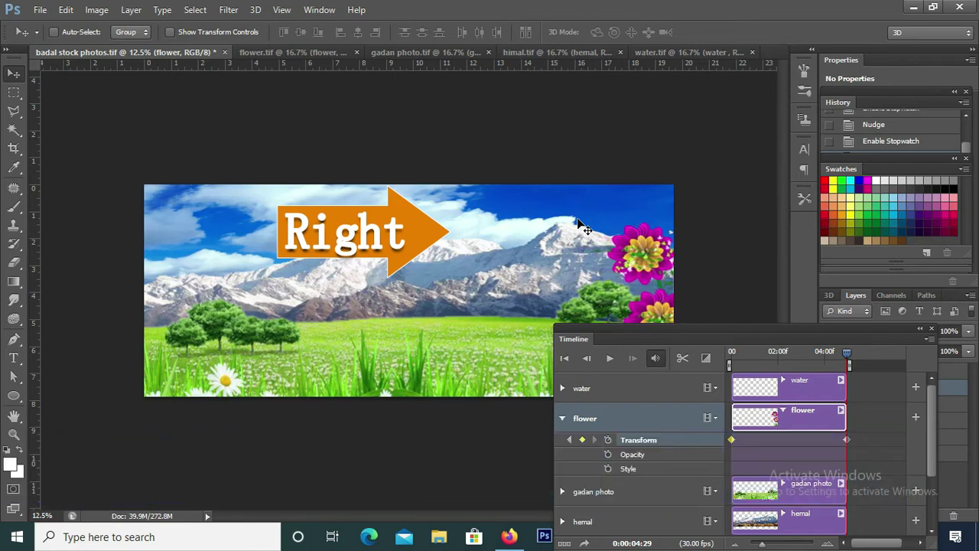
pyautogui.press('Right')
pyautogui.press('Right')
pyautogui.press('Right')
pyautogui.press('Right')
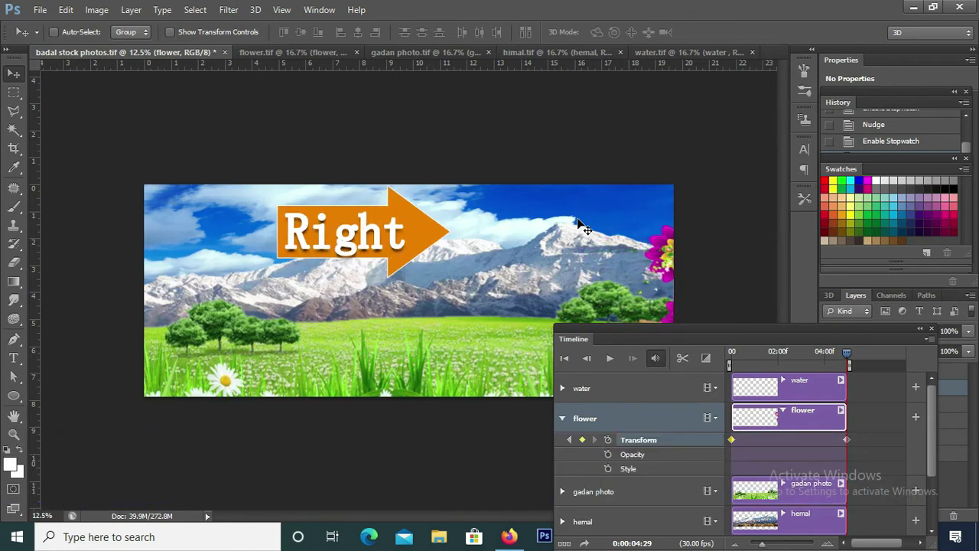
pyautogui.press('Right')
pyautogui.press('Right')
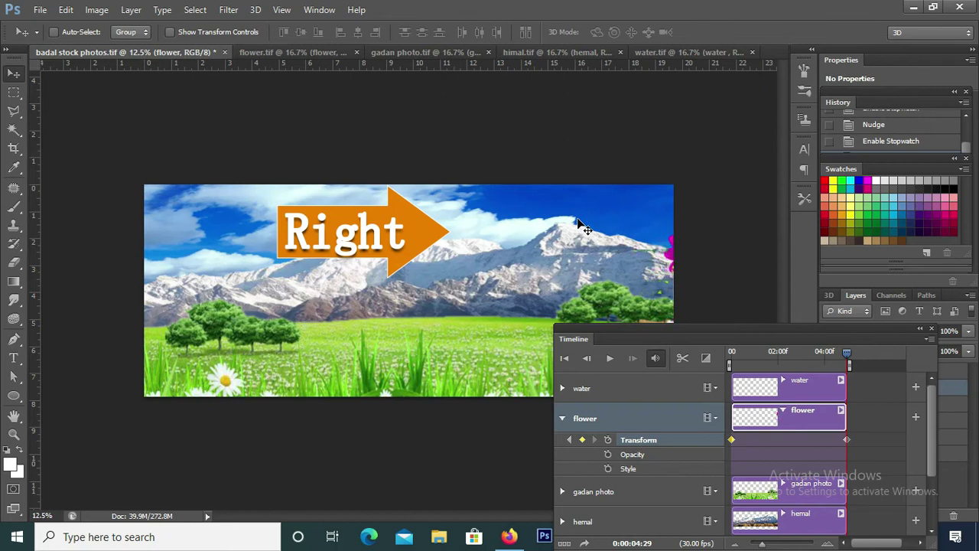
pyautogui.press('Right')
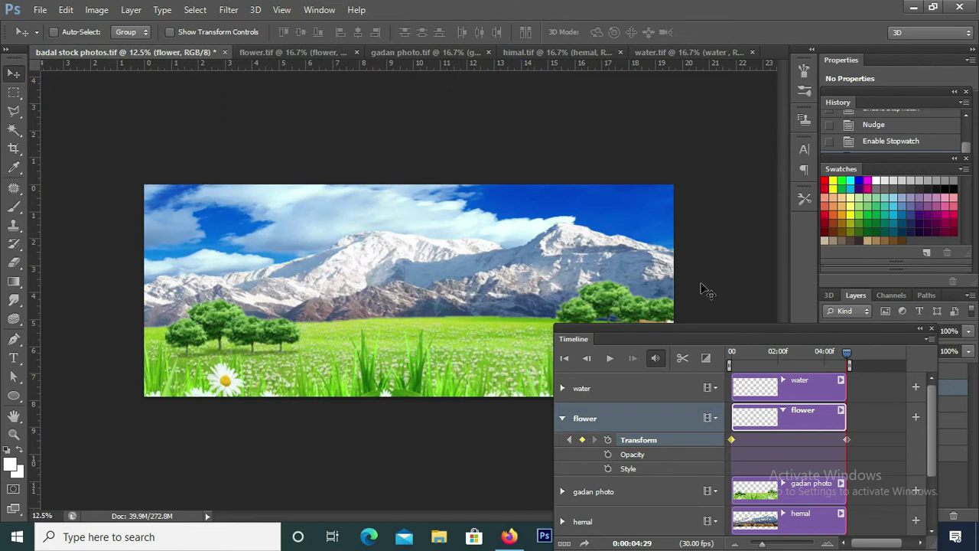
# Play the flower slide-off, then collapse the flower track and expand the water layer's properties.
pyautogui.click(611, 359)
pyautogui.click(563, 420)
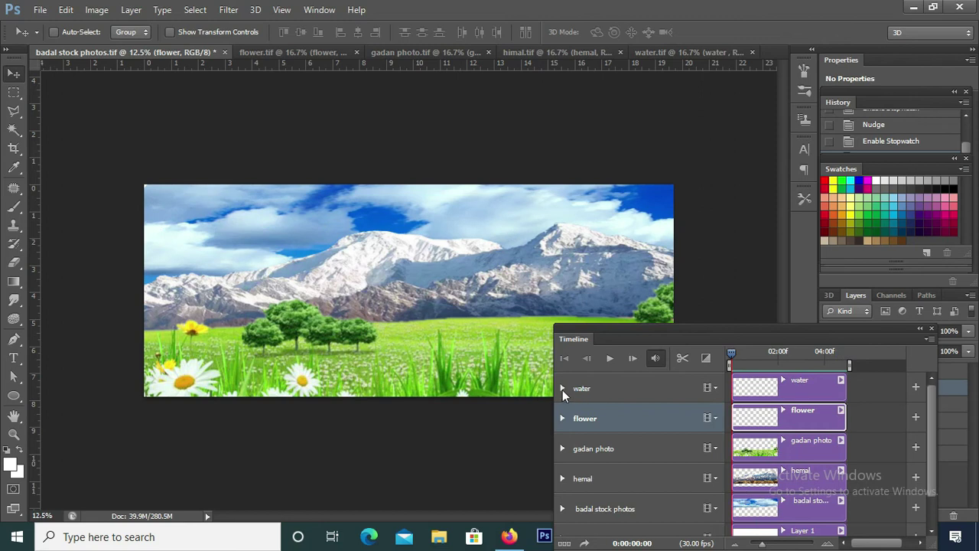
pyautogui.click(562, 389)
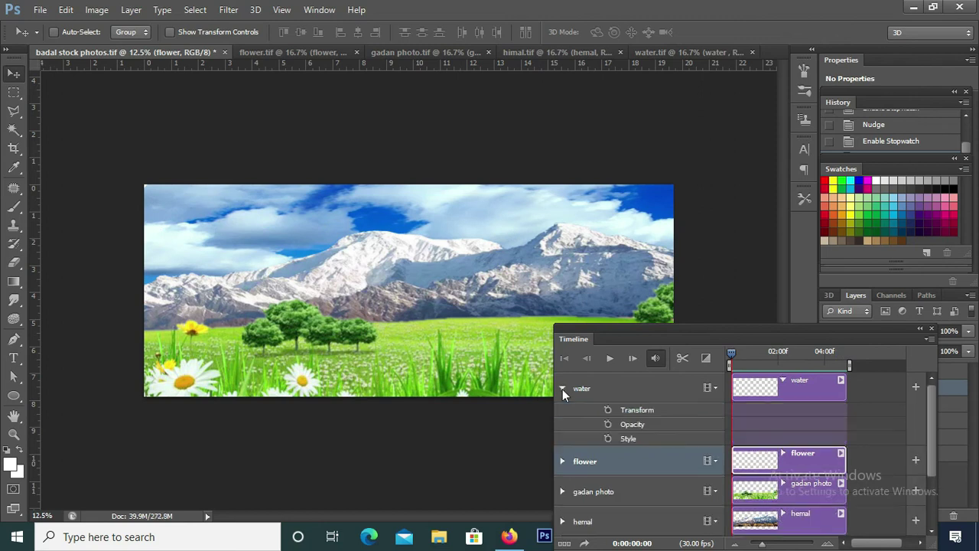
# Turn on Transform keyframing for the water layer and move the playhead to about 0:00:02:15.
pyautogui.click(608, 411)
pyautogui.moveTo(732, 358); pyautogui.dragTo(847, 382)
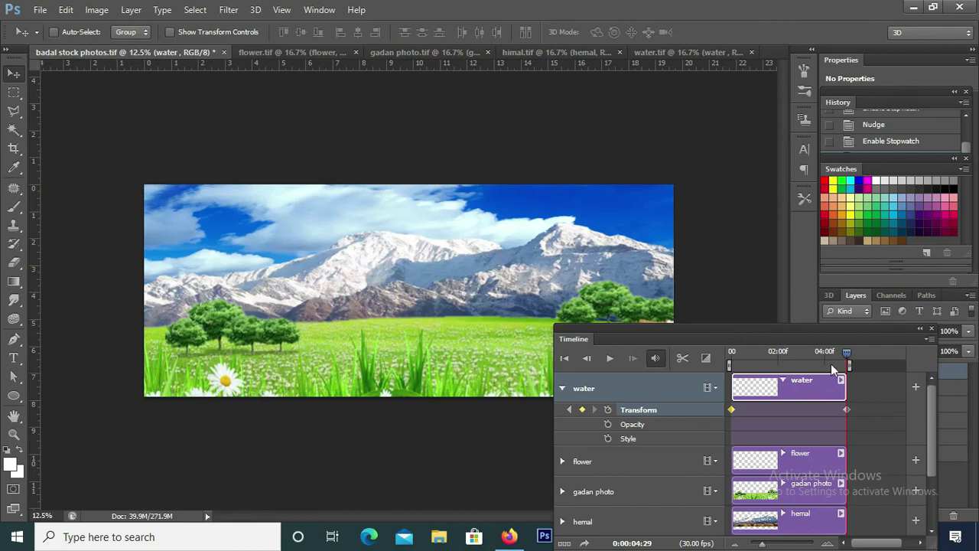
# Drag the playhead back to 0:00:00:00 to show the opening frame.
pyautogui.moveTo(834, 370); pyautogui.dragTo(727, 377)
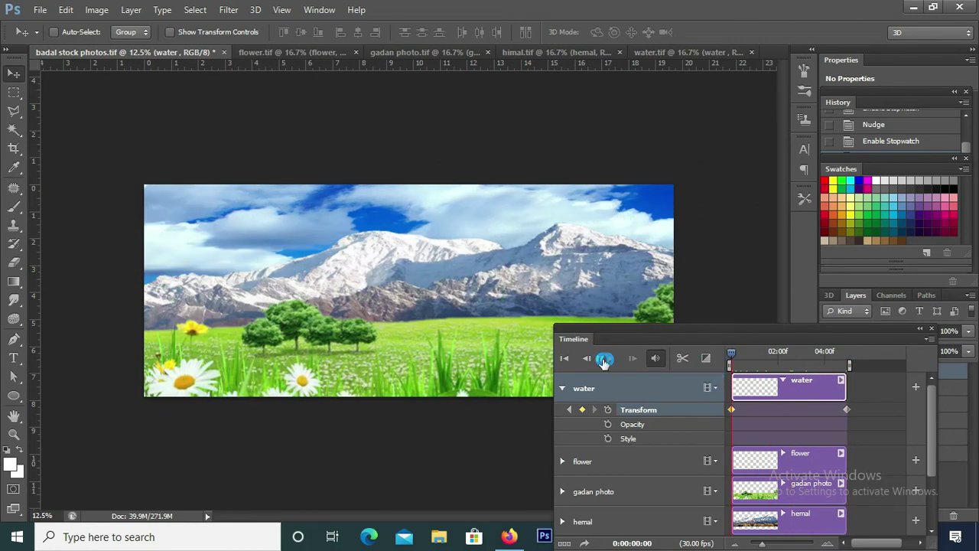